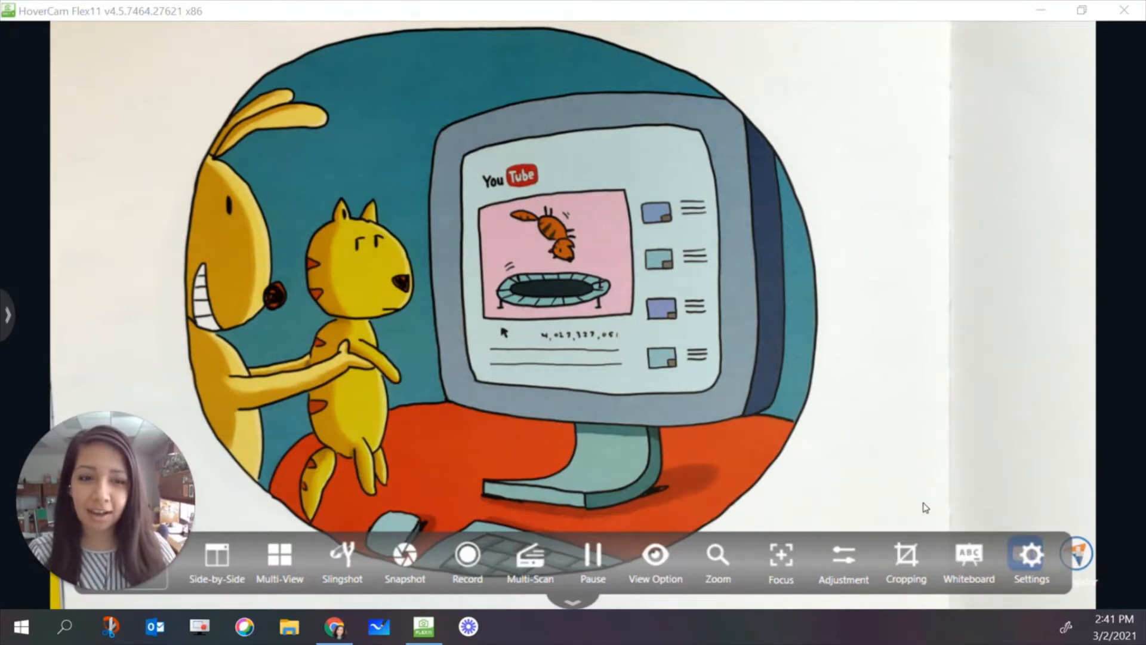
Open the whiteboard from the document camera view
{"action": "left_click", "coordinate": [972, 564]}
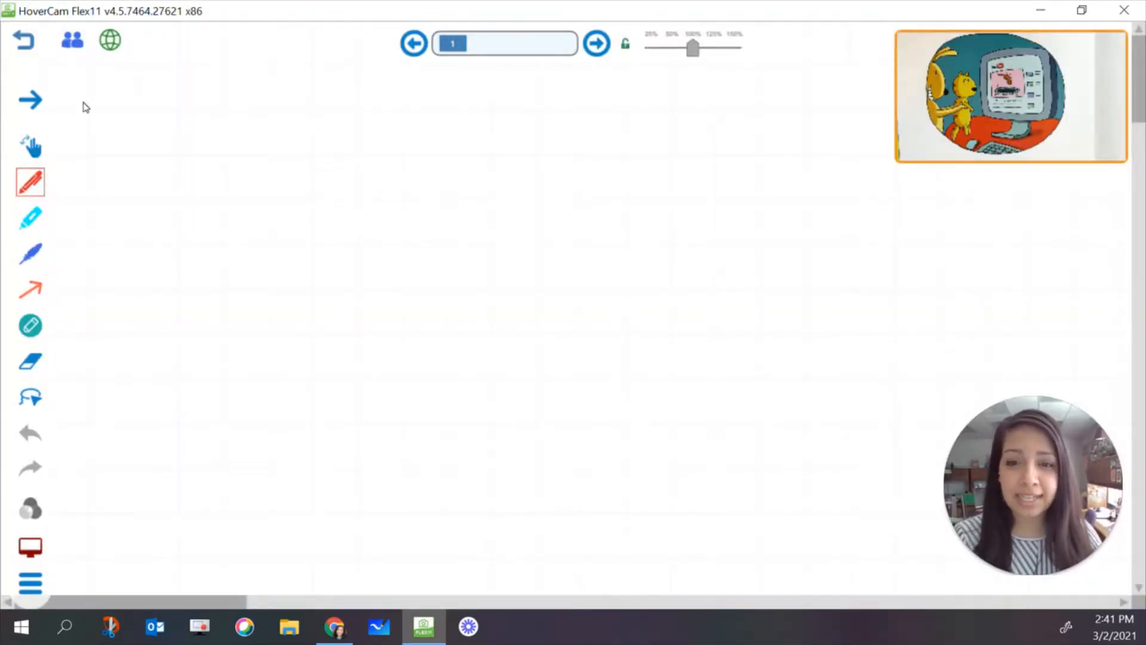
{"action": "left_click", "coordinate": [23, 40]}
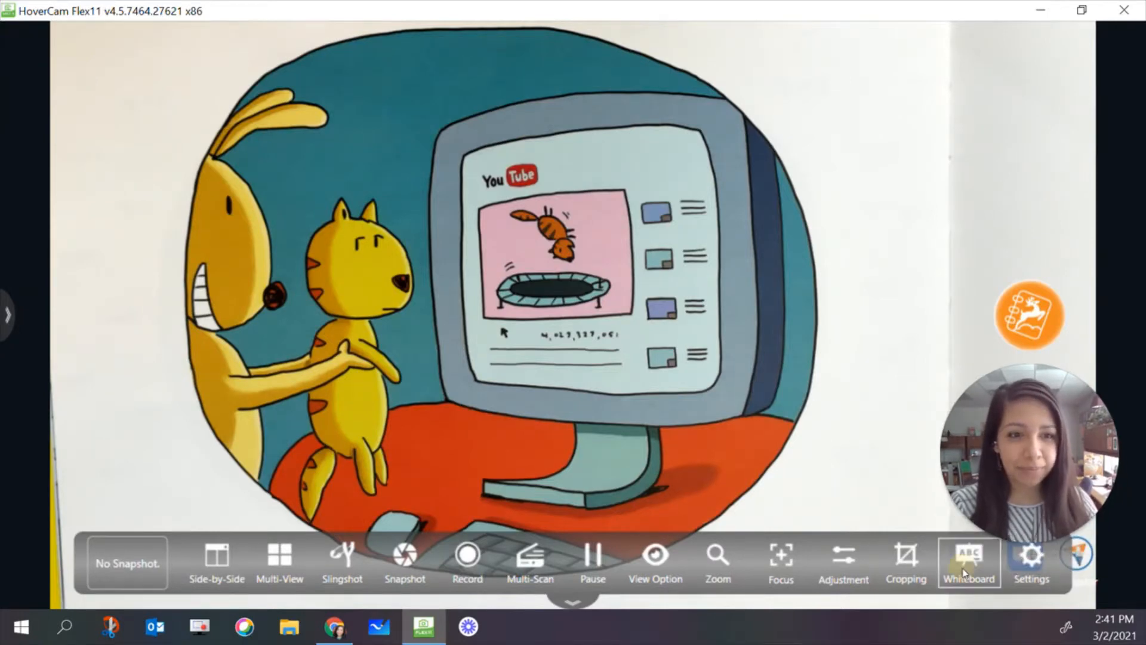
{"action": "left_click", "coordinate": [969, 561]}
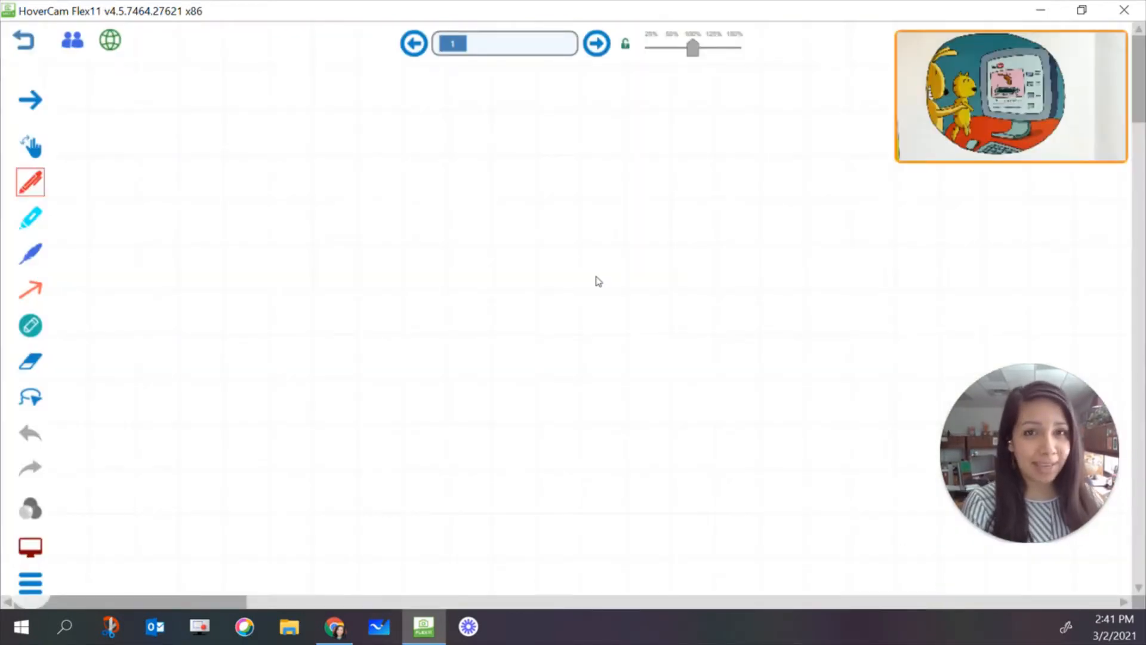
{"action": "mouse_move", "coordinate": [955, 95]}
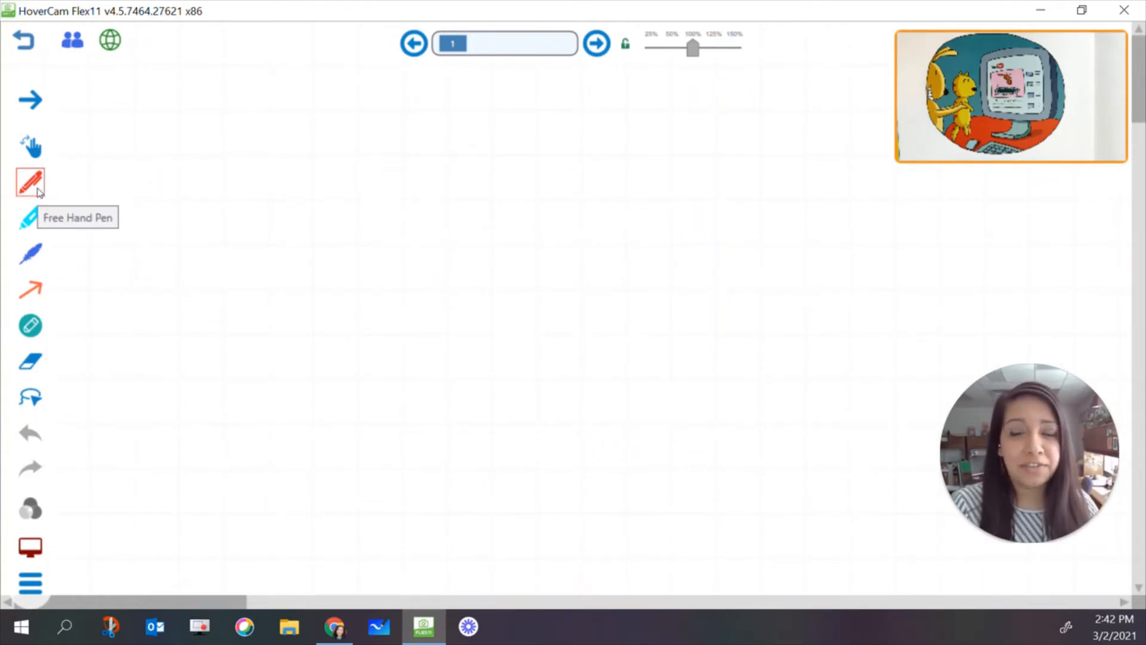
Set the free hand pen to a medium green colour with a thinner stroke
{"action": "left_click", "coordinate": [37, 190]}
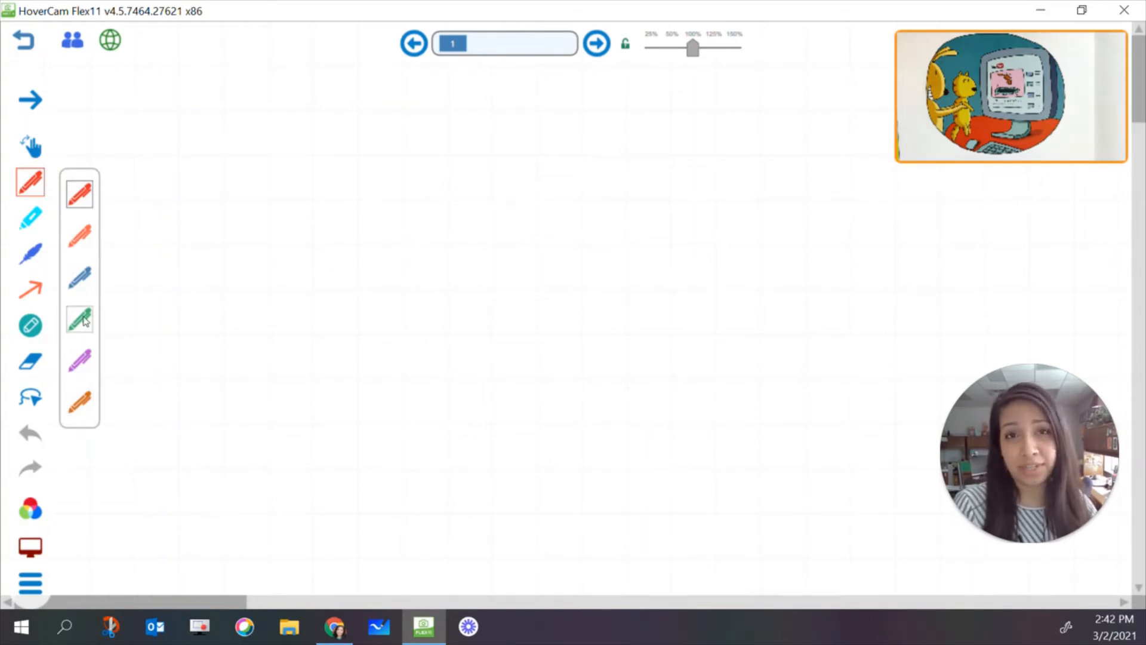
{"action": "left_click", "coordinate": [37, 510]}
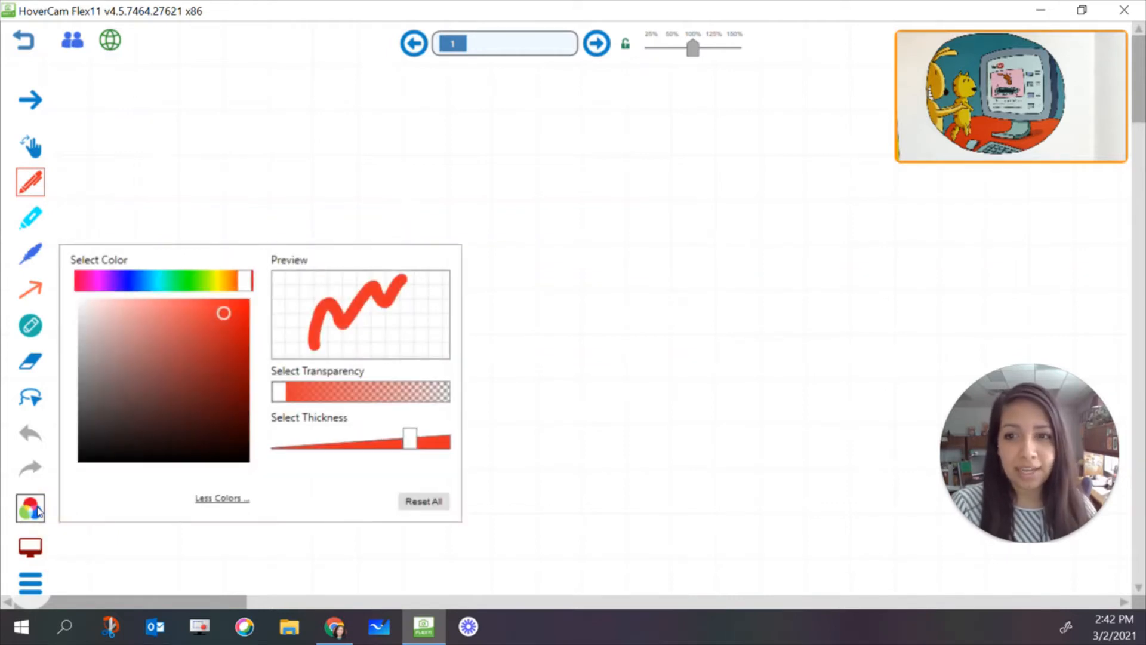
{"action": "mouse_move", "coordinate": [222, 317]}
{"action": "left_mouse_down"}
{"action": "mouse_move", "coordinate": [174, 312]}
{"action": "mouse_move", "coordinate": [122, 373]}
{"action": "mouse_move", "coordinate": [154, 384]}
{"action": "left_mouse_up"}
{"action": "mouse_move", "coordinate": [246, 281]}
{"action": "left_mouse_down"}
{"action": "mouse_move", "coordinate": [177, 293]}
{"action": "mouse_move", "coordinate": [193, 289]}
{"action": "left_mouse_up"}
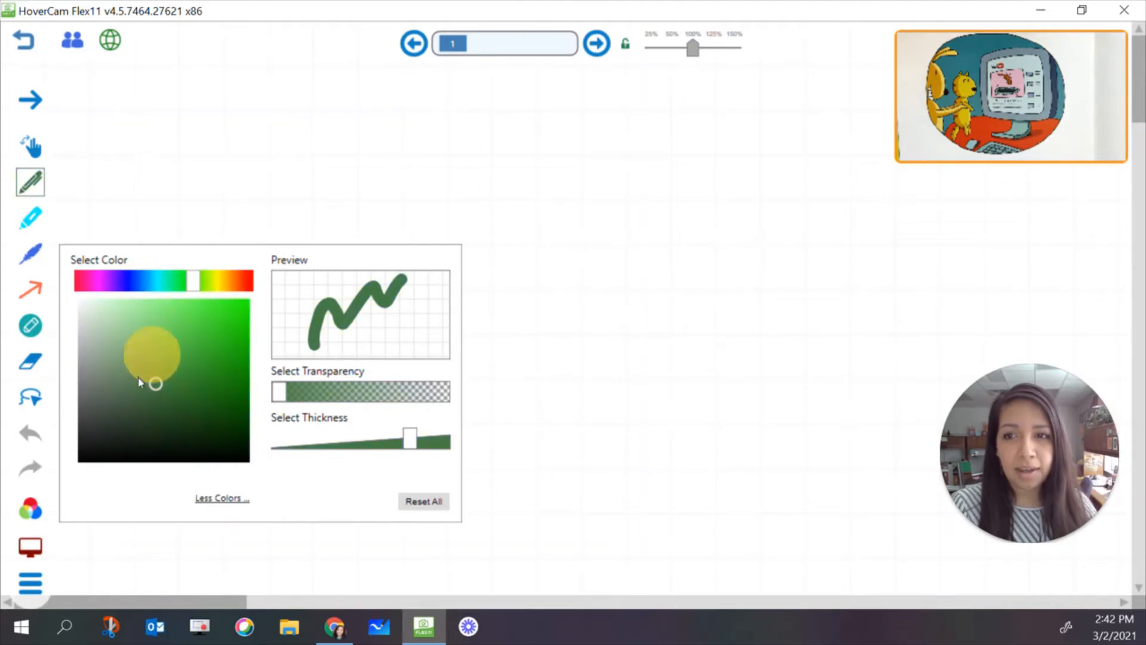
{"action": "mouse_move", "coordinate": [156, 383]}
{"action": "left_mouse_down"}
{"action": "mouse_move", "coordinate": [184, 362]}
{"action": "mouse_move", "coordinate": [176, 339]}
{"action": "left_mouse_up"}
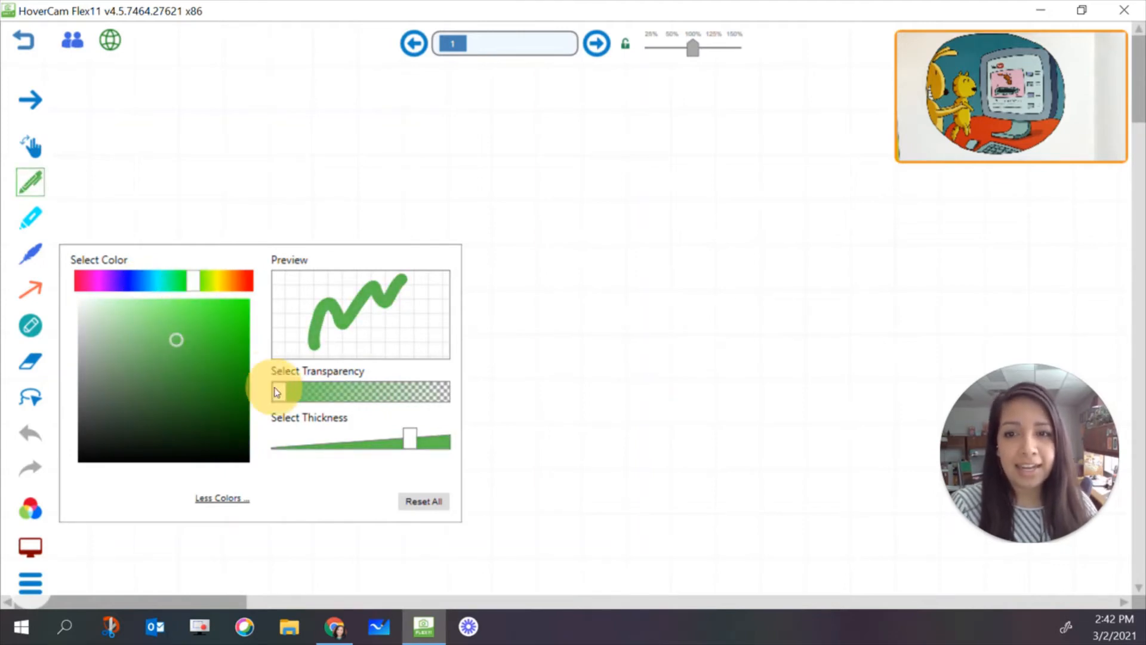
{"action": "mouse_move", "coordinate": [410, 439]}
{"action": "left_mouse_down"}
{"action": "mouse_move", "coordinate": [350, 441]}
{"action": "mouse_move", "coordinate": [382, 440]}
{"action": "mouse_move", "coordinate": [350, 453]}
{"action": "left_mouse_up"}
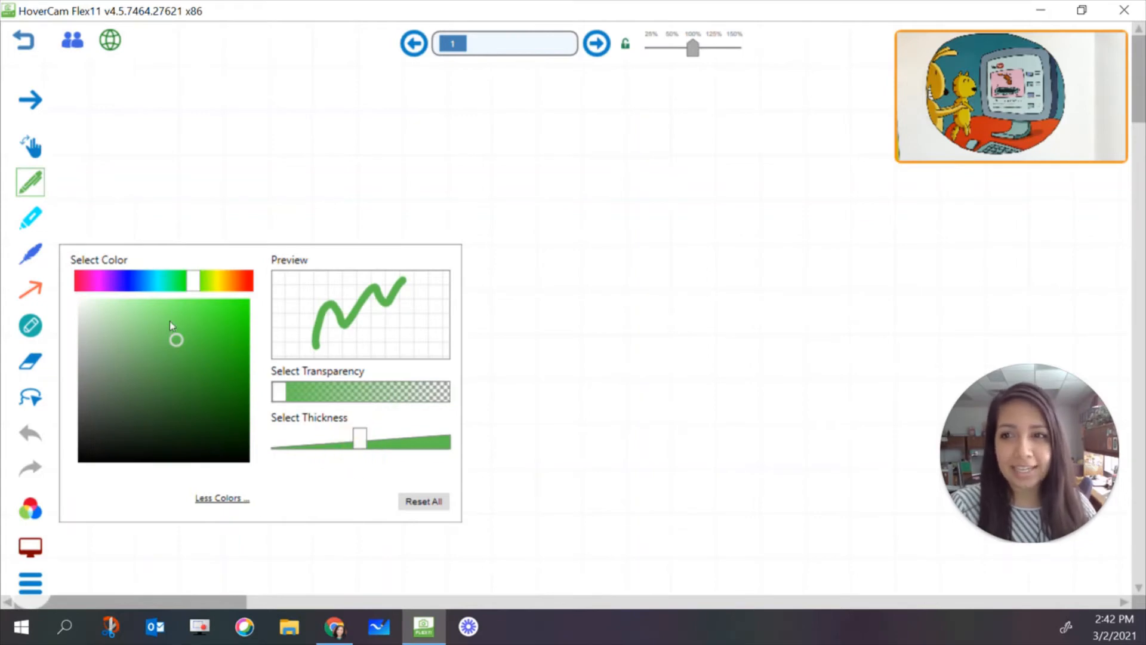
{"action": "left_click", "coordinate": [31, 512]}
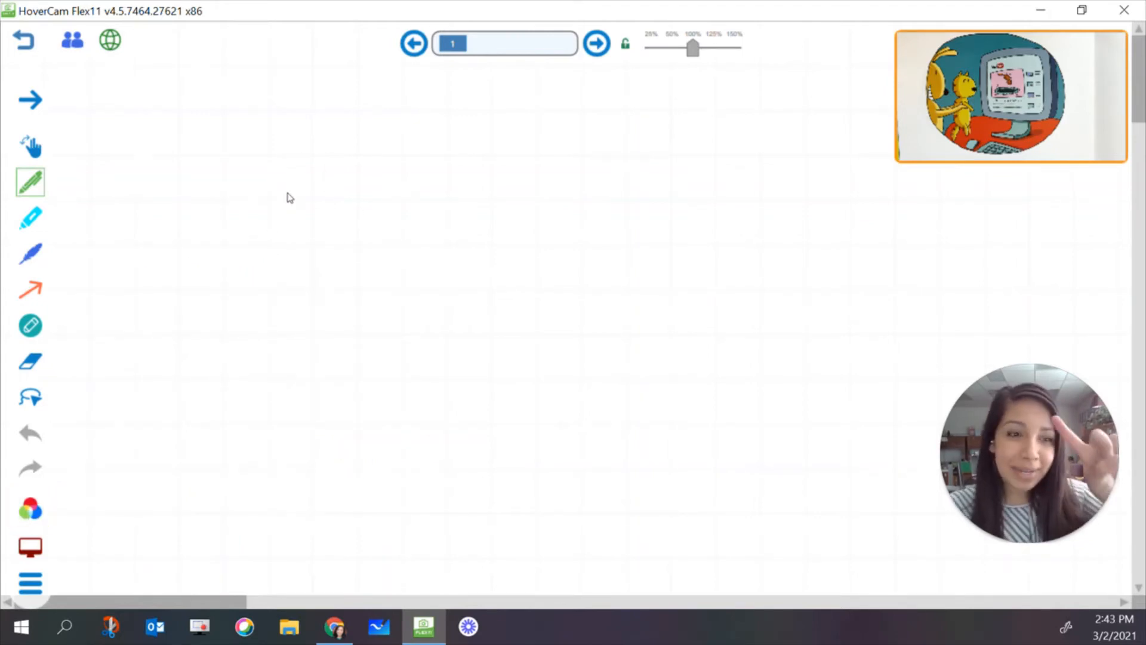
Handwrite "GO CFB!" in large green letters across the upper part of the whiteboard
{"action": "mouse_move", "coordinate": [310, 172]}
{"action": "left_mouse_down"}
{"action": "mouse_move", "coordinate": [248, 263]}
{"action": "mouse_move", "coordinate": [301, 300]}
{"action": "left_mouse_up"}
{"action": "left_click_drag", "start_coordinate": [286, 260], "coordinate": [322, 299]}
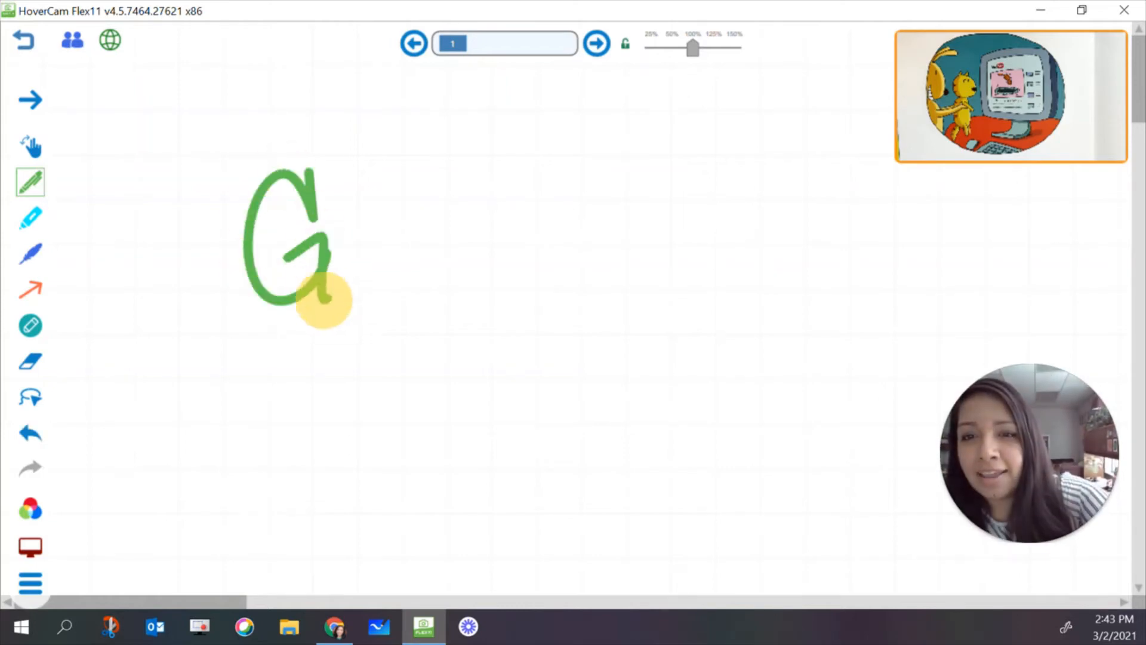
{"action": "mouse_move", "coordinate": [366, 190]}
{"action": "left_mouse_down"}
{"action": "mouse_move", "coordinate": [361, 217]}
{"action": "mouse_move", "coordinate": [356, 203]}
{"action": "left_mouse_up"}
{"action": "left_click", "coordinate": [530, 214]}
{"action": "mouse_move", "coordinate": [532, 209]}
{"action": "left_mouse_down"}
{"action": "mouse_move", "coordinate": [533, 286]}
{"action": "mouse_move", "coordinate": [594, 190]}
{"action": "left_mouse_up"}
{"action": "mouse_move", "coordinate": [552, 212]}
{"action": "left_mouse_down"}
{"action": "mouse_move", "coordinate": [566, 295]}
{"action": "mouse_move", "coordinate": [594, 244]}
{"action": "left_mouse_up"}
{"action": "mouse_move", "coordinate": [612, 197]}
{"action": "left_mouse_down"}
{"action": "mouse_move", "coordinate": [629, 274]}
{"action": "mouse_move", "coordinate": [671, 232]}
{"action": "mouse_move", "coordinate": [627, 296]}
{"action": "left_mouse_up"}
{"action": "left_click_drag", "start_coordinate": [692, 164], "coordinate": [707, 266]}
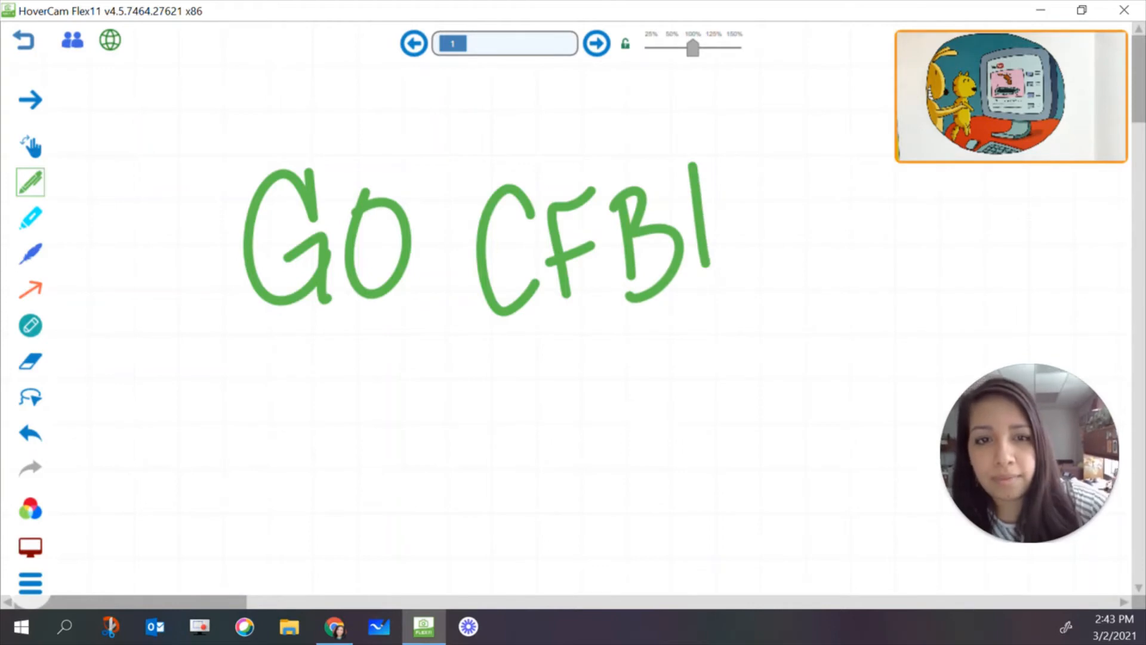
{"action": "left_click", "coordinate": [709, 302]}
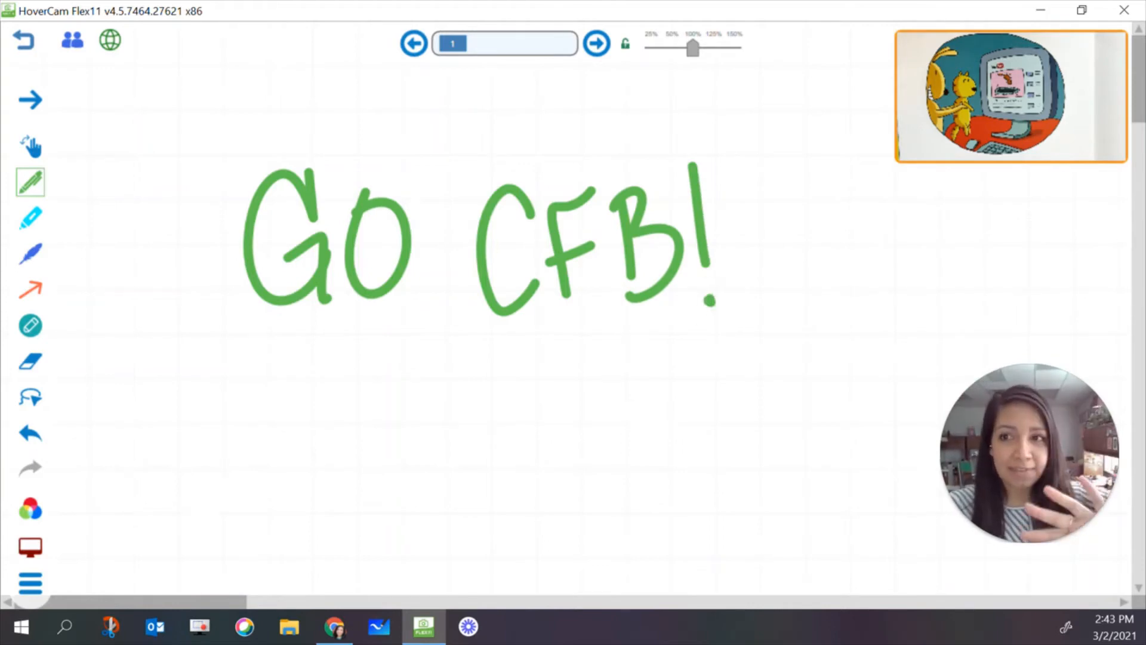
Pan the whiteboard canvas up and back down to its starting position
{"action": "left_click_drag", "start_coordinate": [747, 484], "coordinate": [834, 444]}
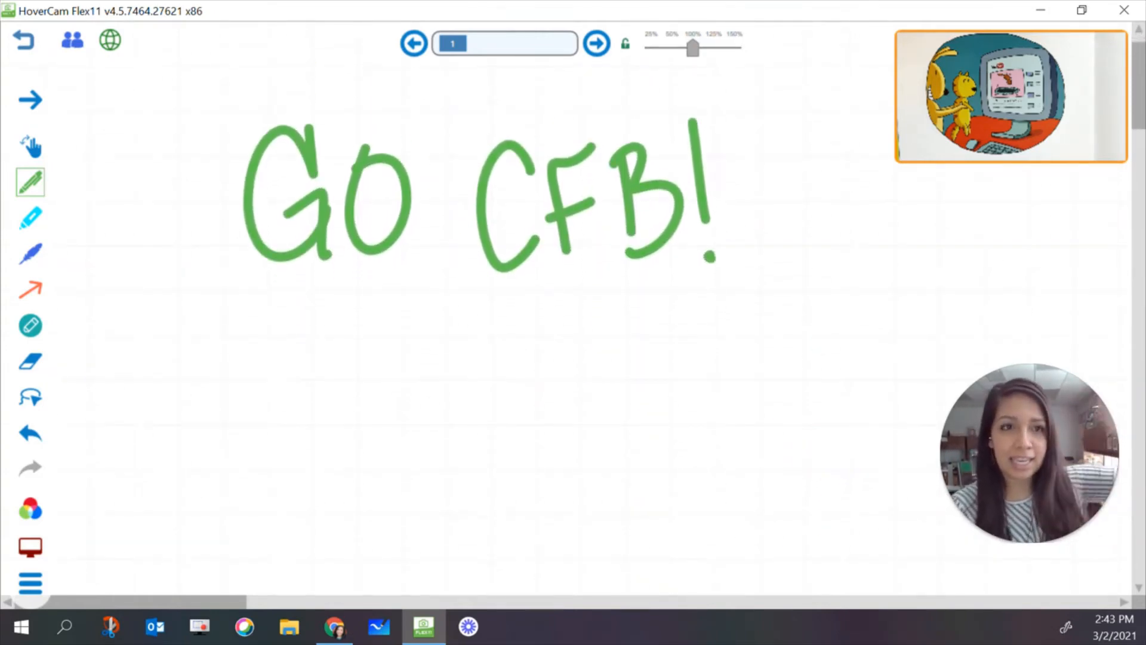
{"action": "left_click", "coordinate": [30, 146]}
{"action": "left_click_drag", "start_coordinate": [758, 168], "coordinate": [758, 212]}
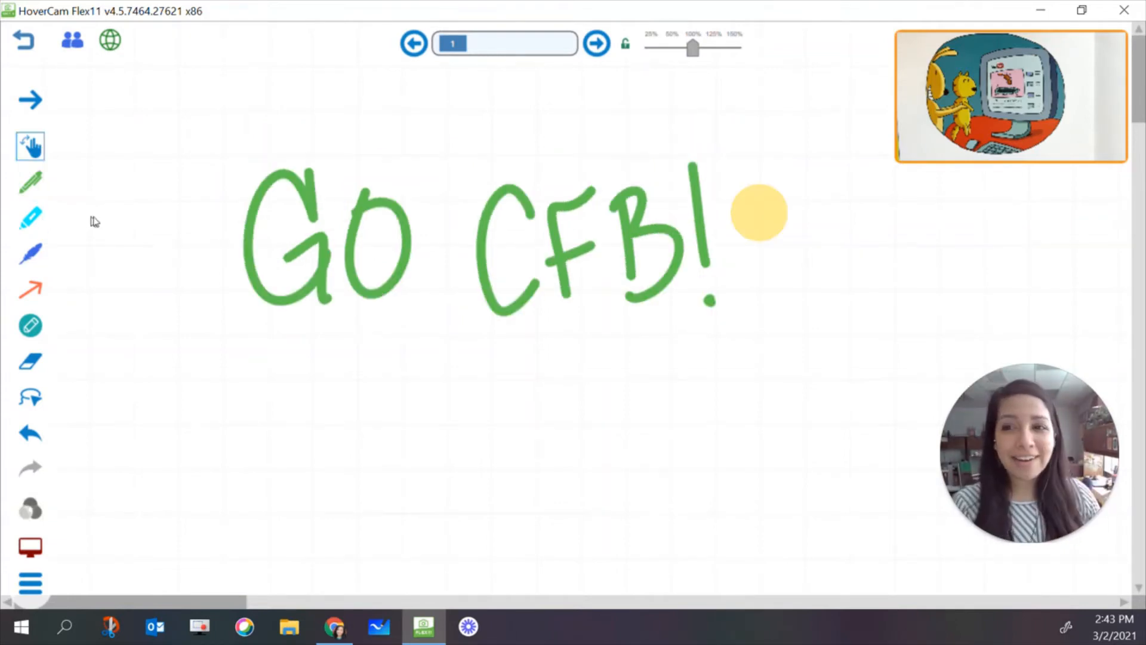
Set the highlighter to a thicker purple stroke and highlight the handwritten word "GO"
{"action": "left_click", "coordinate": [40, 221]}
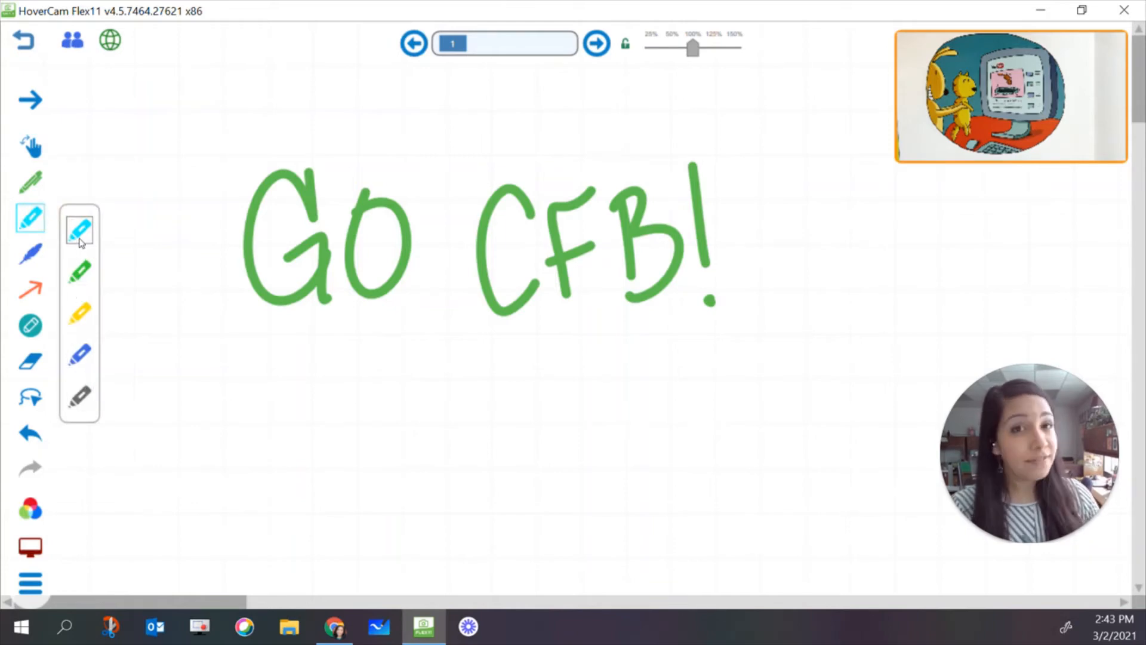
{"action": "left_click", "coordinate": [31, 508]}
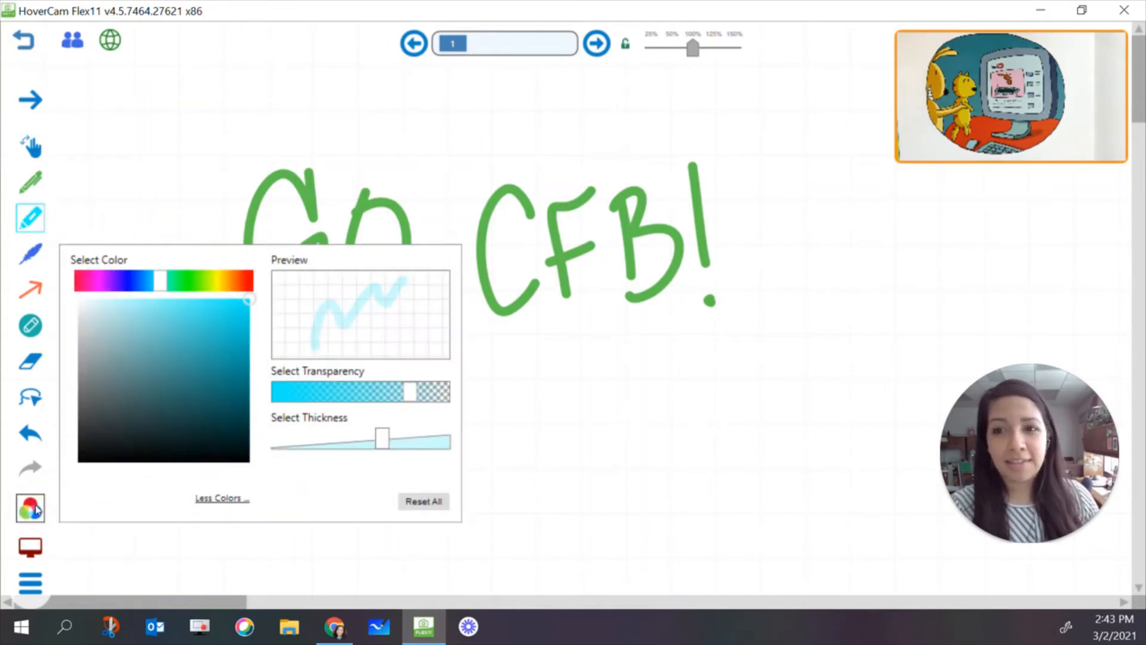
{"action": "left_click", "coordinate": [124, 287]}
{"action": "mouse_move", "coordinate": [124, 287]}
{"action": "left_mouse_down"}
{"action": "mouse_move", "coordinate": [174, 286]}
{"action": "mouse_move", "coordinate": [118, 298]}
{"action": "left_mouse_up"}
{"action": "mouse_move", "coordinate": [382, 438]}
{"action": "left_mouse_down"}
{"action": "mouse_move", "coordinate": [366, 437]}
{"action": "mouse_move", "coordinate": [428, 440]}
{"action": "left_mouse_up"}
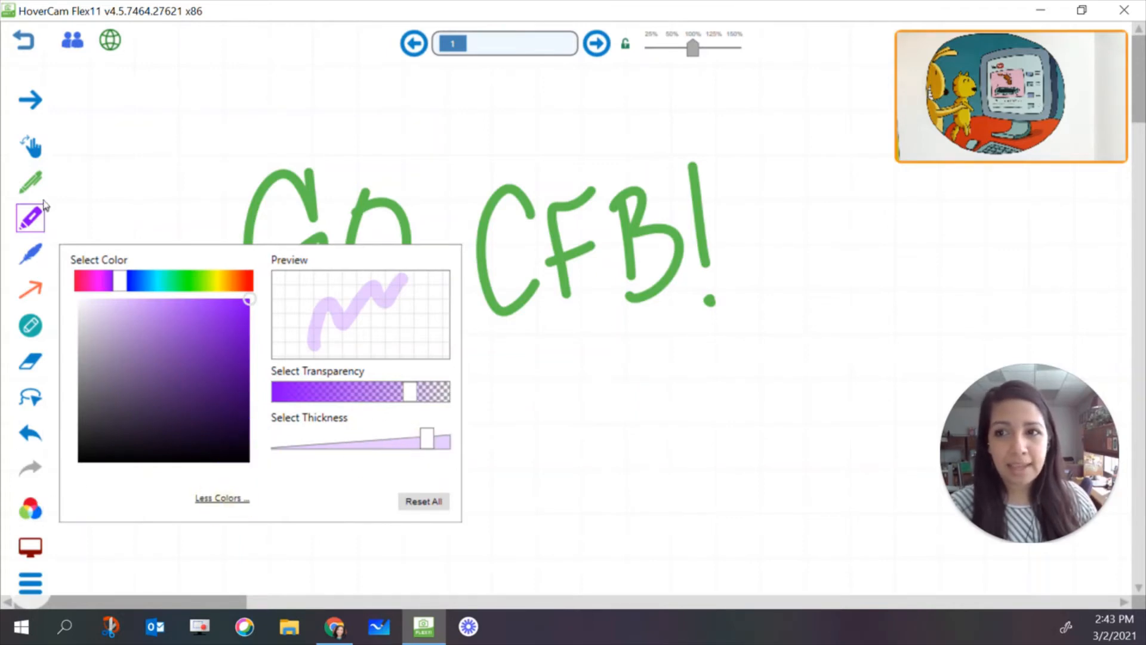
{"action": "left_click", "coordinate": [31, 218]}
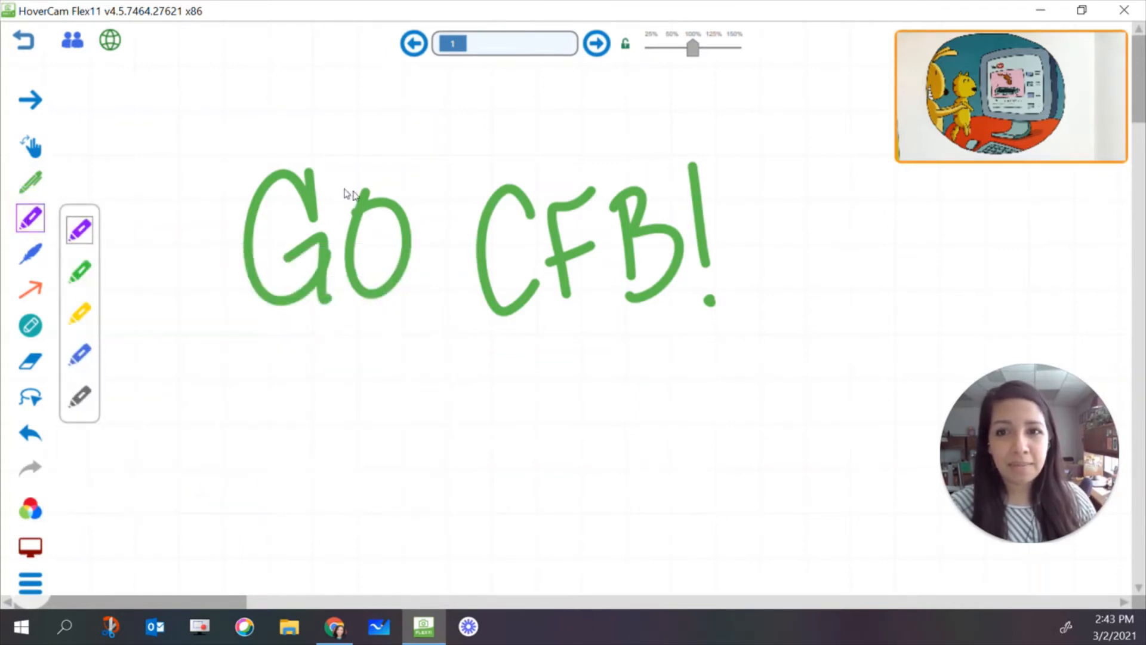
{"action": "mouse_move", "coordinate": [312, 156]}
{"action": "left_mouse_down"}
{"action": "mouse_move", "coordinate": [312, 206]}
{"action": "mouse_move", "coordinate": [291, 176]}
{"action": "mouse_move", "coordinate": [238, 243]}
{"action": "mouse_move", "coordinate": [306, 269]}
{"action": "mouse_move", "coordinate": [302, 248]}
{"action": "mouse_move", "coordinate": [334, 293]}
{"action": "mouse_move", "coordinate": [366, 192]}
{"action": "mouse_move", "coordinate": [391, 269]}
{"action": "mouse_move", "coordinate": [346, 243]}
{"action": "mouse_move", "coordinate": [364, 251]}
{"action": "left_mouse_up"}
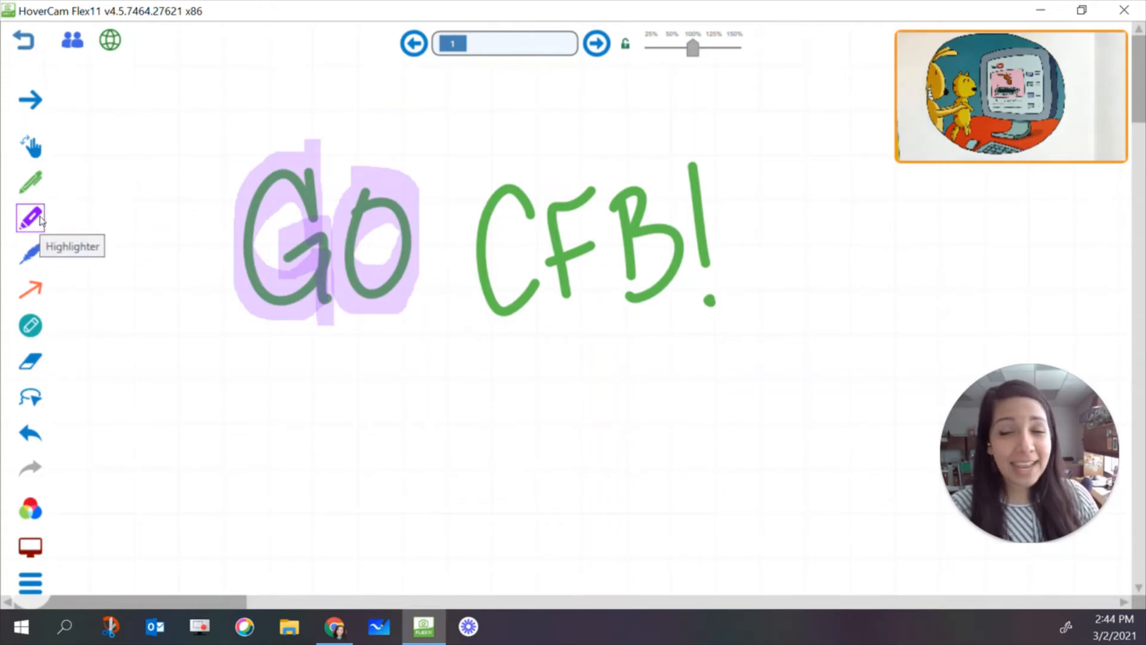
Add the text "Go CFB!" below the handwriting with the Text Tool and enlarge it to span about two thirds of the handwriting's width
{"action": "left_click", "coordinate": [32, 255]}
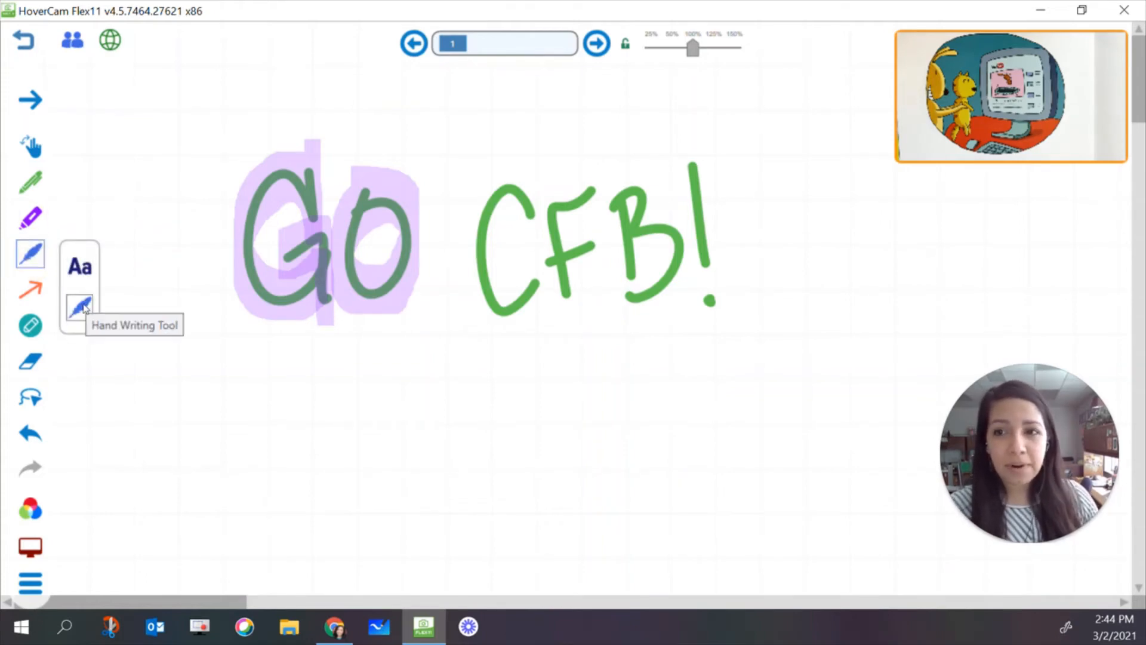
{"action": "left_click", "coordinate": [80, 268]}
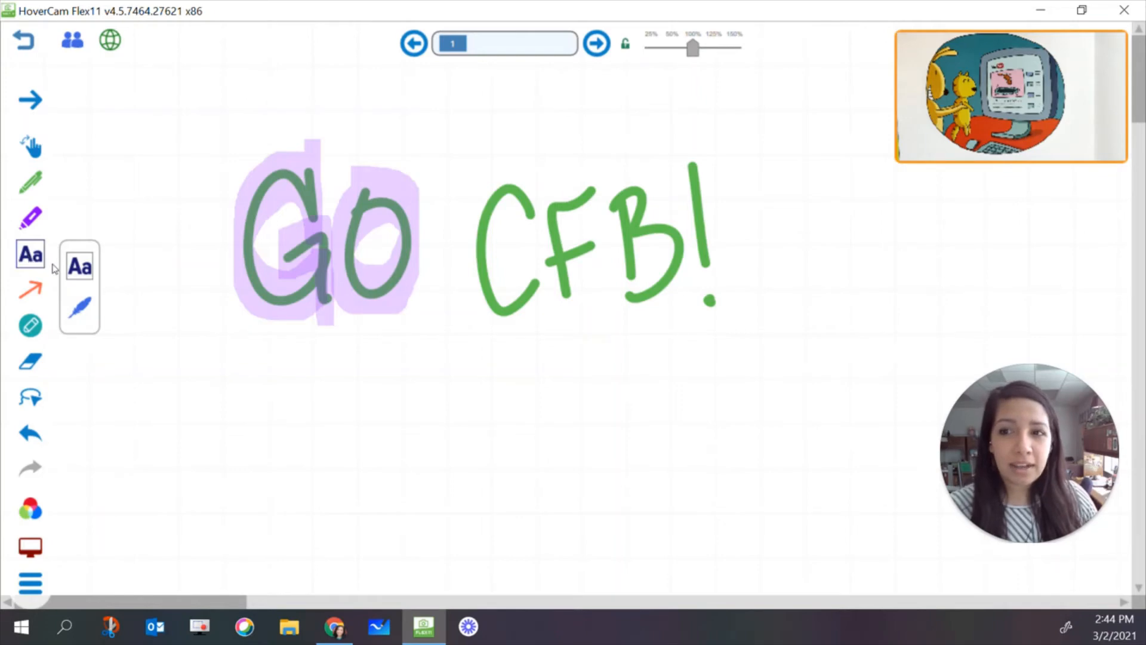
{"action": "left_click", "coordinate": [286, 393]}
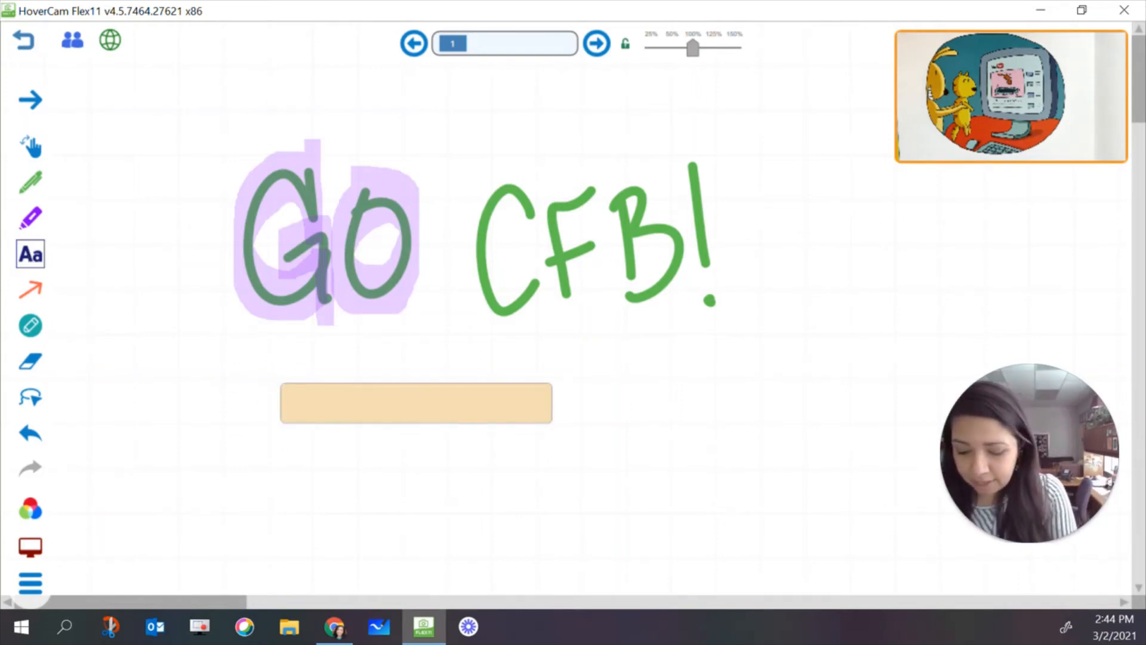
{"action": "type", "text": "Go CFB!"}
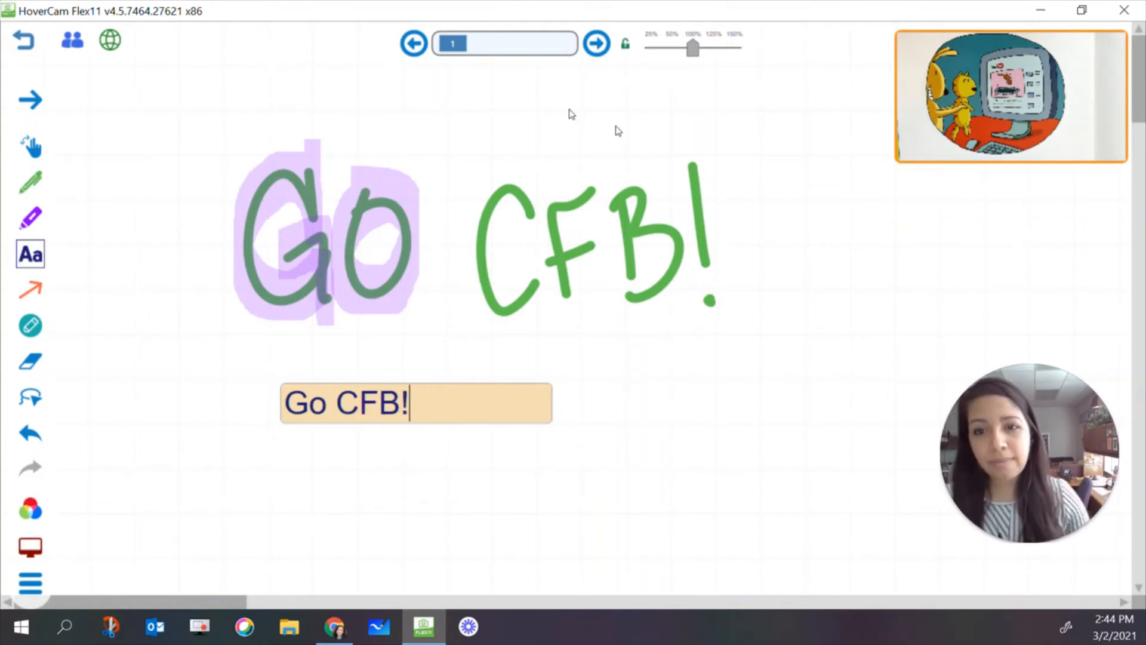
{"action": "left_click", "coordinate": [685, 368]}
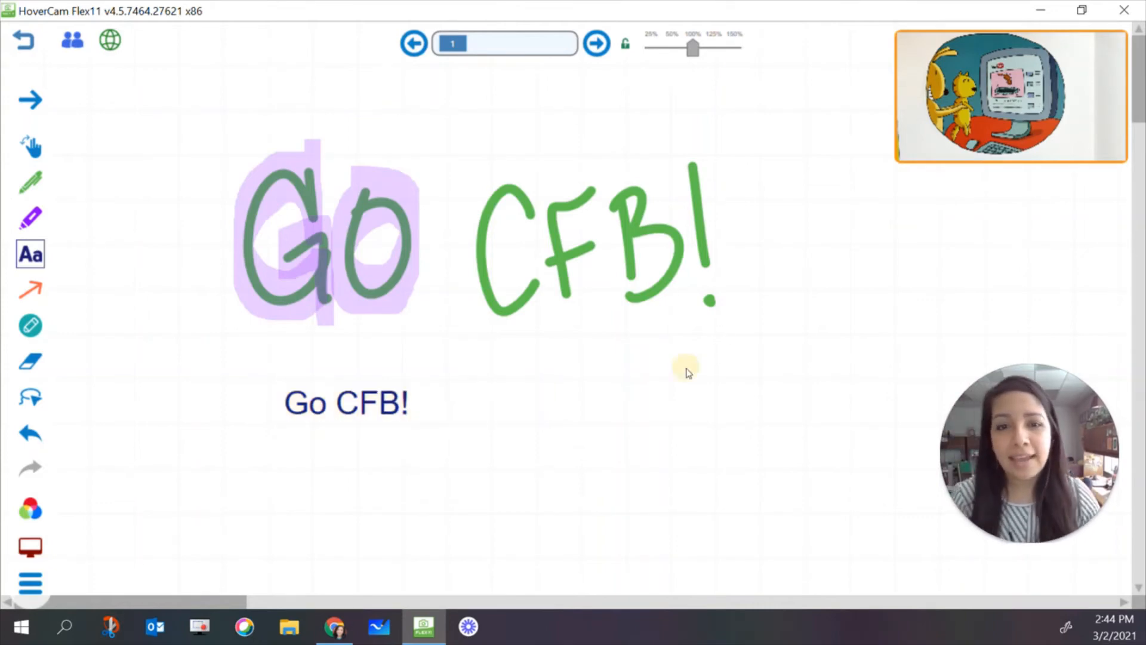
{"action": "left_click_drag", "start_coordinate": [346, 402], "coordinate": [413, 396]}
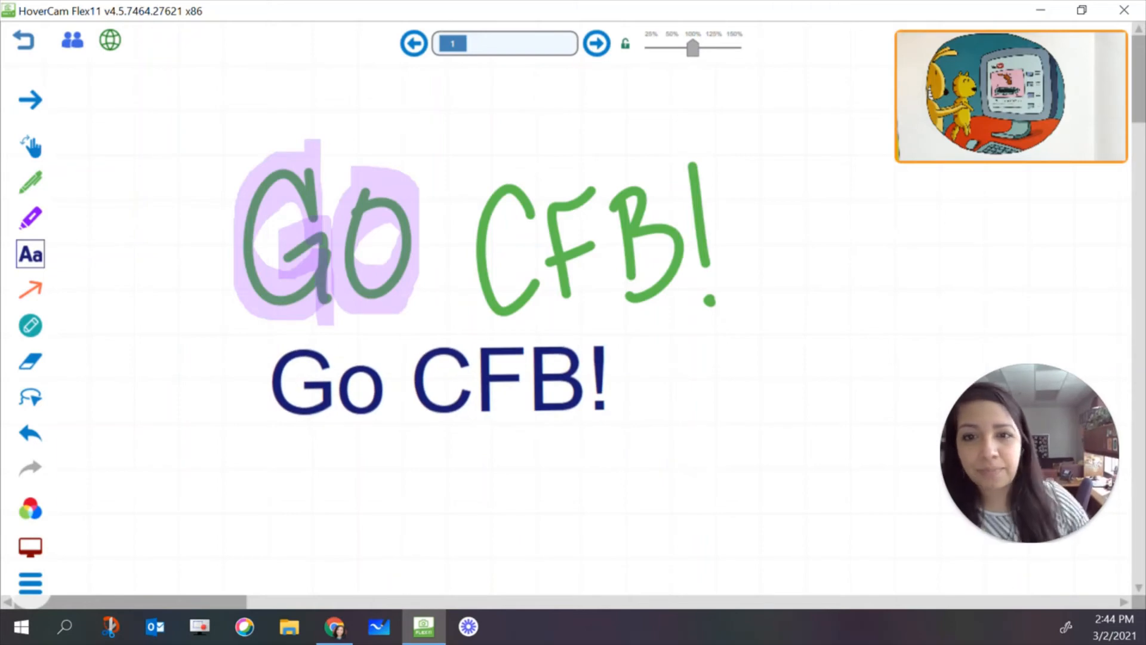
Write "Go CFB!" with the Hand Writing Tool, then shrink the converted text and place it right of the typed text
{"action": "left_click", "coordinate": [34, 262]}
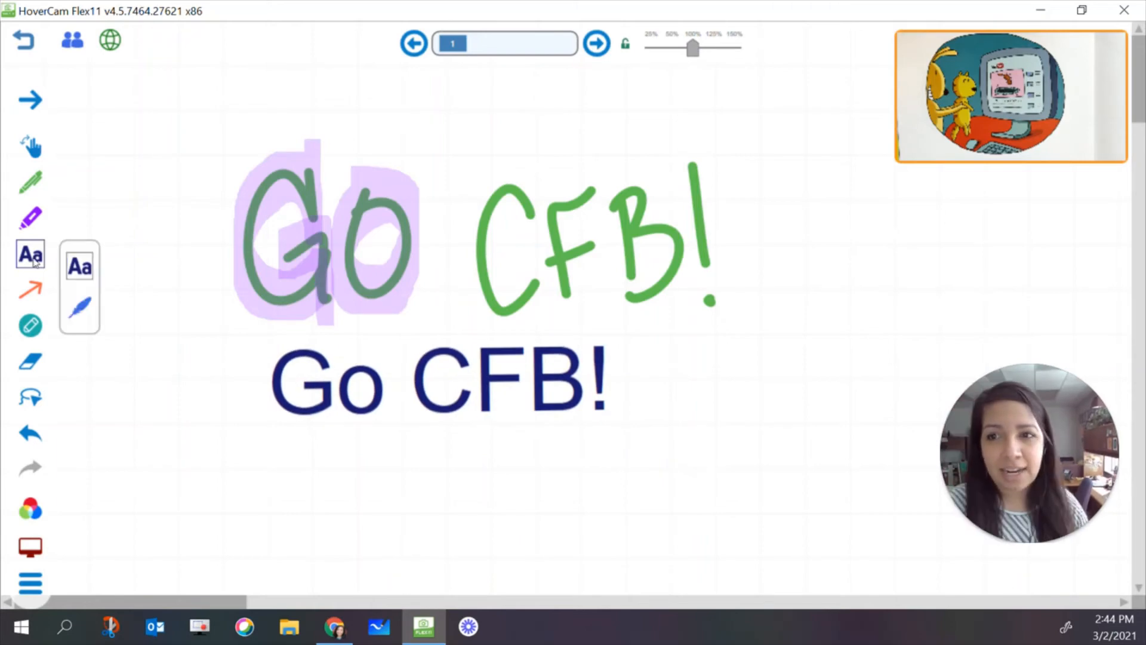
{"action": "left_click", "coordinate": [80, 310]}
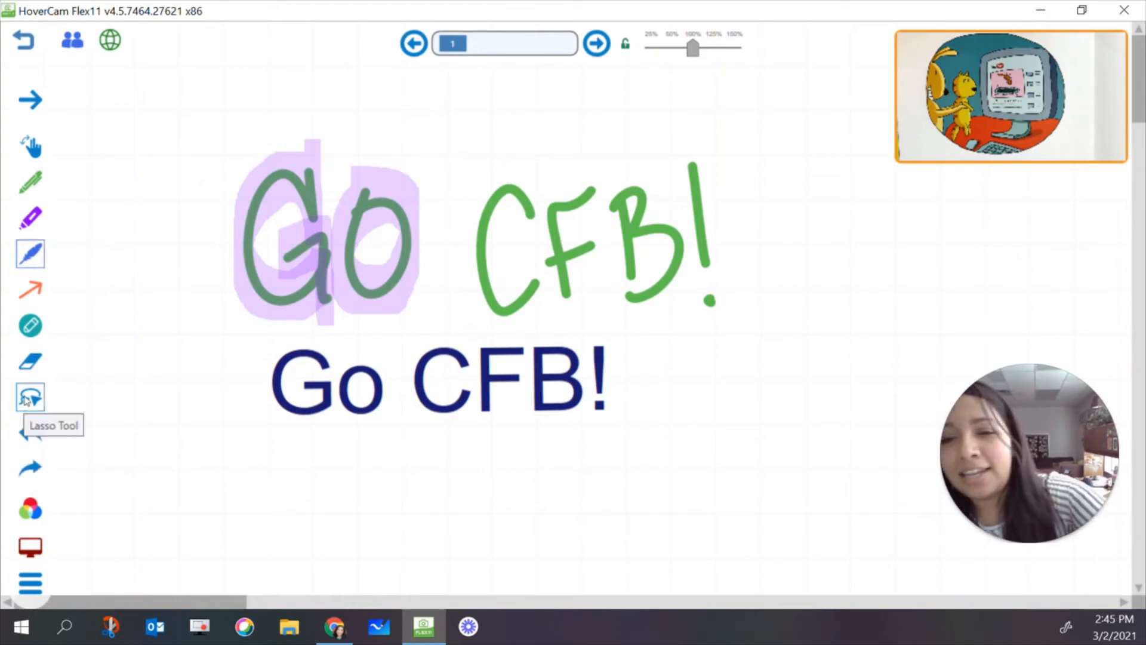
{"action": "mouse_move", "coordinate": [283, 422]}
{"action": "left_mouse_down"}
{"action": "mouse_move", "coordinate": [268, 512]}
{"action": "mouse_move", "coordinate": [312, 525]}
{"action": "left_mouse_up"}
{"action": "left_click_drag", "start_coordinate": [357, 448], "coordinate": [358, 450]}
{"action": "mouse_move", "coordinate": [511, 435]}
{"action": "left_mouse_down"}
{"action": "mouse_move", "coordinate": [459, 457]}
{"action": "mouse_move", "coordinate": [510, 517]}
{"action": "mouse_move", "coordinate": [571, 434]}
{"action": "left_mouse_up"}
{"action": "mouse_move", "coordinate": [544, 443]}
{"action": "left_mouse_down"}
{"action": "mouse_move", "coordinate": [550, 507]}
{"action": "mouse_move", "coordinate": [579, 476]}
{"action": "left_mouse_up"}
{"action": "mouse_move", "coordinate": [596, 453]}
{"action": "left_mouse_down"}
{"action": "mouse_move", "coordinate": [600, 516]}
{"action": "mouse_move", "coordinate": [618, 518]}
{"action": "mouse_move", "coordinate": [602, 520]}
{"action": "left_mouse_up"}
{"action": "left_click_drag", "start_coordinate": [646, 427], "coordinate": [653, 502]}
{"action": "left_click", "coordinate": [652, 519]}
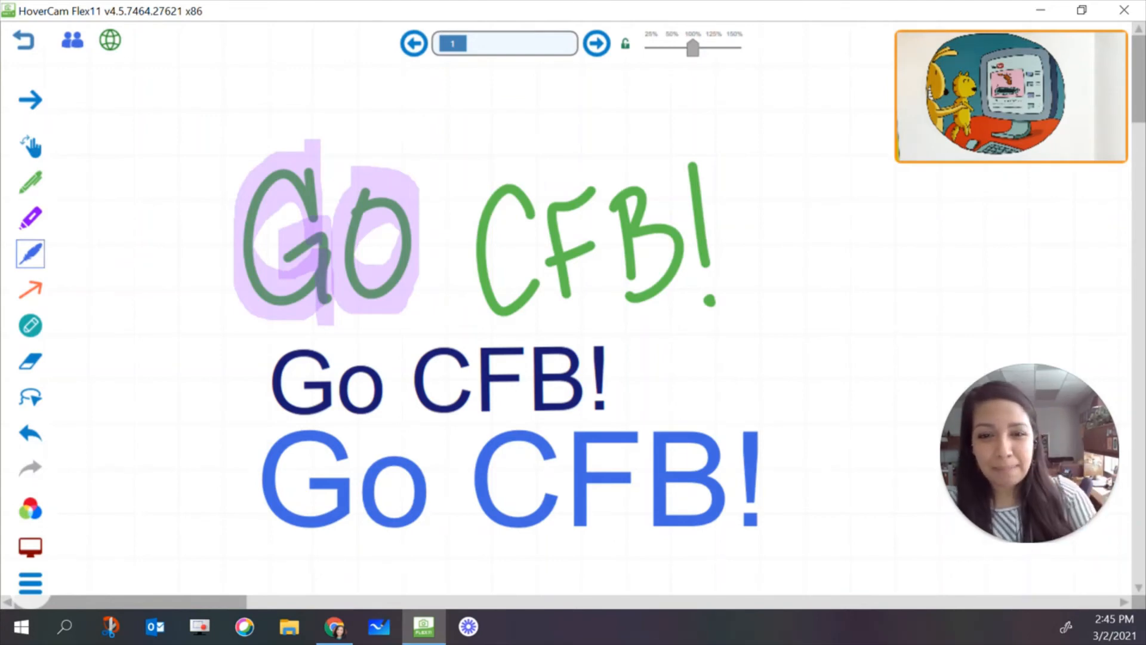
{"action": "left_click_drag", "start_coordinate": [394, 487], "coordinate": [725, 379]}
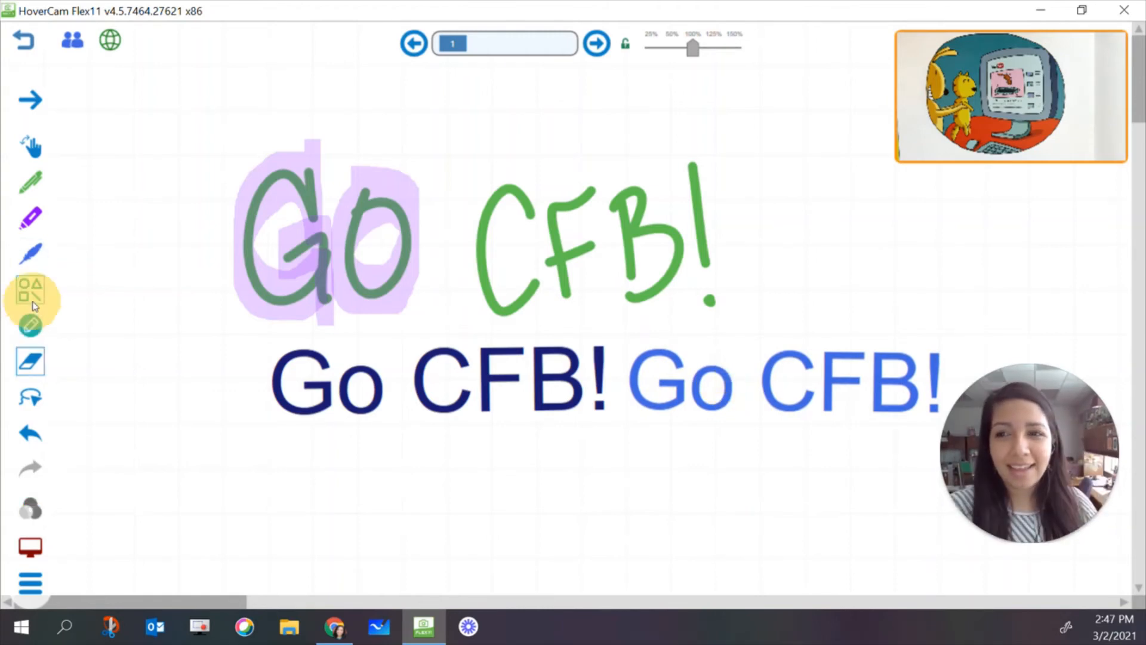
Draw a circle, a triangle, a square and a parallelogram in a row below the text with the shape recognition tool
{"action": "left_click", "coordinate": [32, 299]}
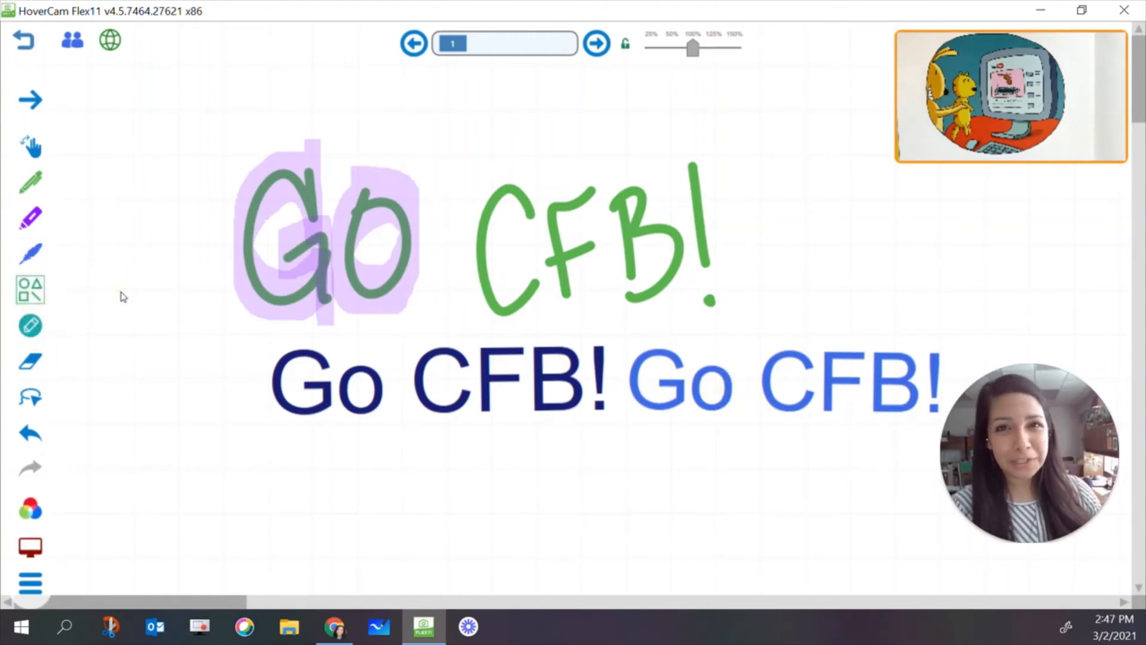
{"action": "left_click", "coordinate": [33, 300]}
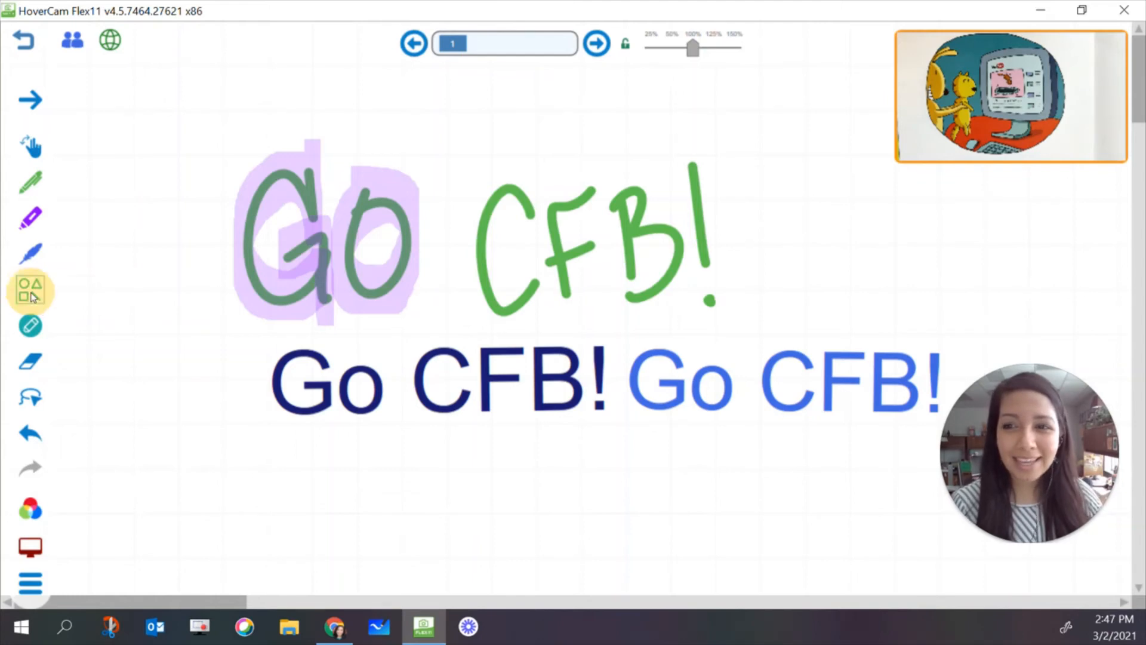
{"action": "left_click", "coordinate": [83, 307]}
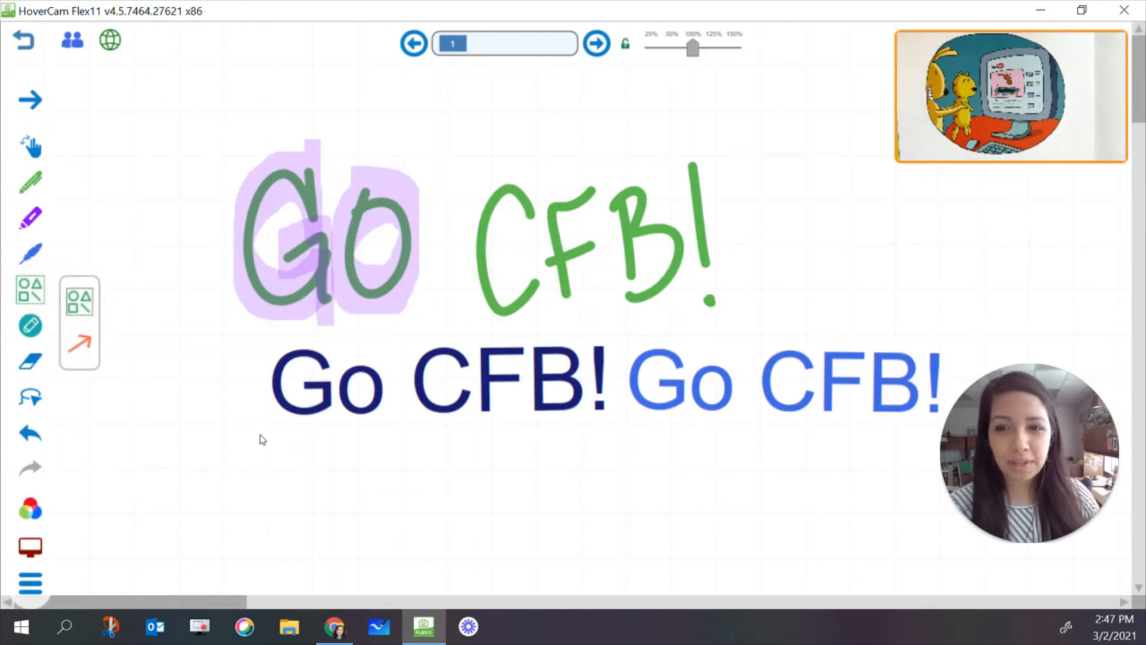
{"action": "mouse_move", "coordinate": [258, 429]}
{"action": "left_mouse_down"}
{"action": "mouse_move", "coordinate": [218, 535]}
{"action": "mouse_move", "coordinate": [294, 499]}
{"action": "mouse_move", "coordinate": [269, 435]}
{"action": "mouse_move", "coordinate": [256, 439]}
{"action": "left_mouse_up"}
{"action": "left_click_drag", "start_coordinate": [469, 443], "coordinate": [471, 444]}
{"action": "left_click_drag", "start_coordinate": [605, 447], "coordinate": [695, 523]}
{"action": "mouse_move", "coordinate": [791, 449]}
{"action": "left_mouse_down"}
{"action": "mouse_move", "coordinate": [865, 463]}
{"action": "mouse_move", "coordinate": [792, 451]}
{"action": "left_mouse_up"}
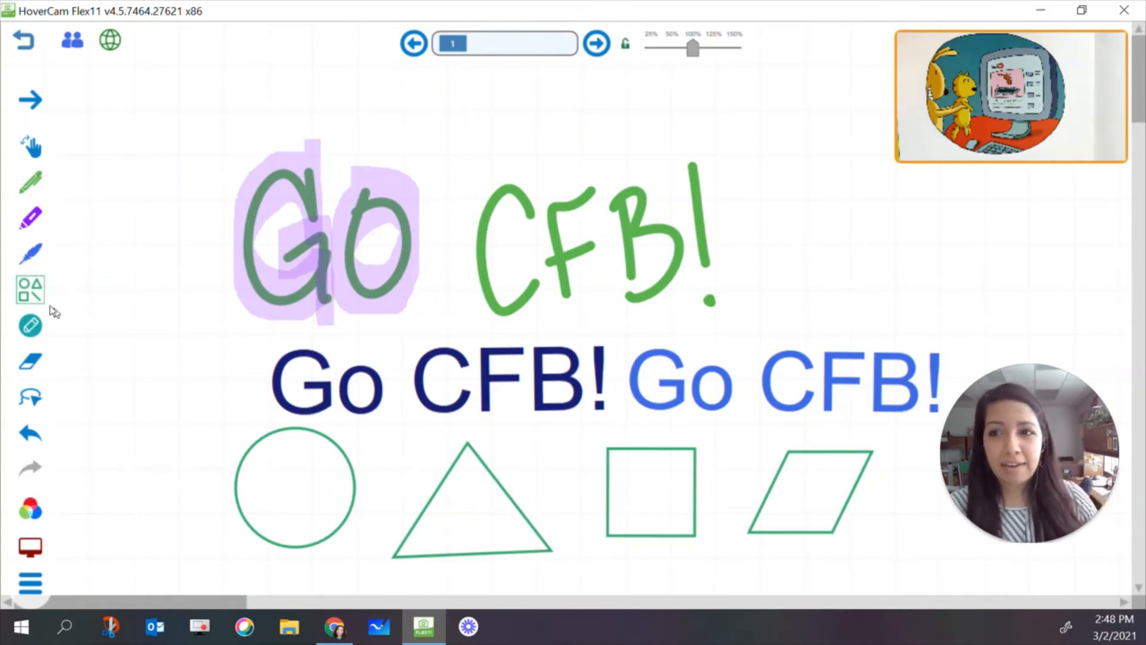
Draw three orange arrows with the arrow tool, pointing to the triangle's apex, the square's right side and the parallelogram's bottom edge
{"action": "left_click", "coordinate": [30, 289]}
{"action": "left_click", "coordinate": [78, 345]}
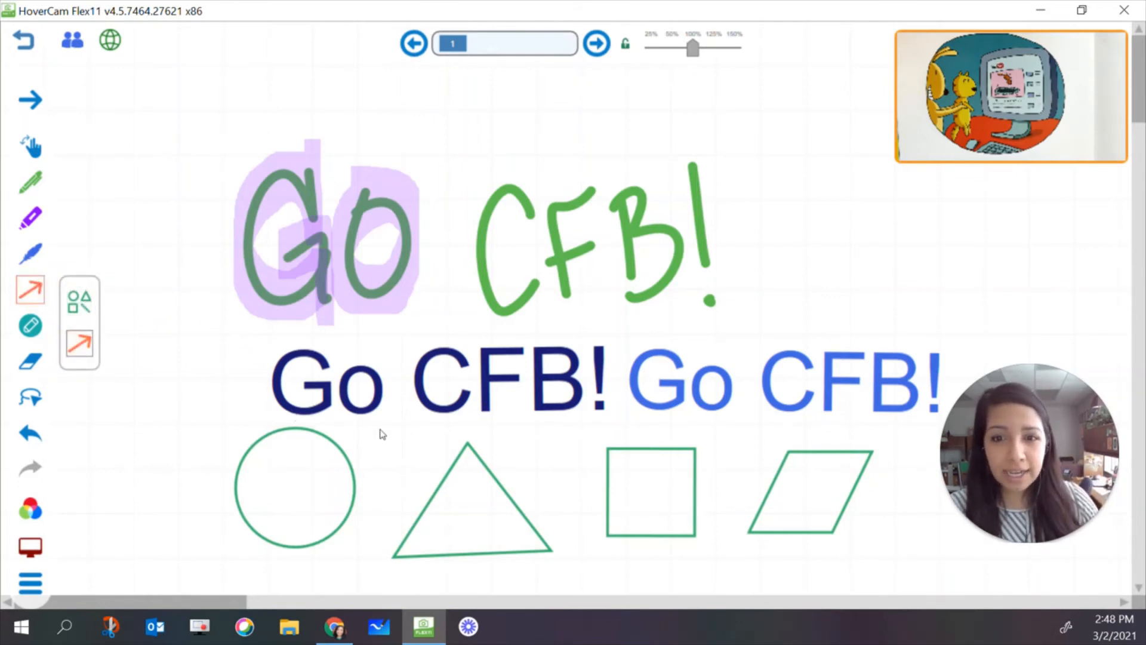
{"action": "left_click_drag", "start_coordinate": [345, 431], "coordinate": [465, 448]}
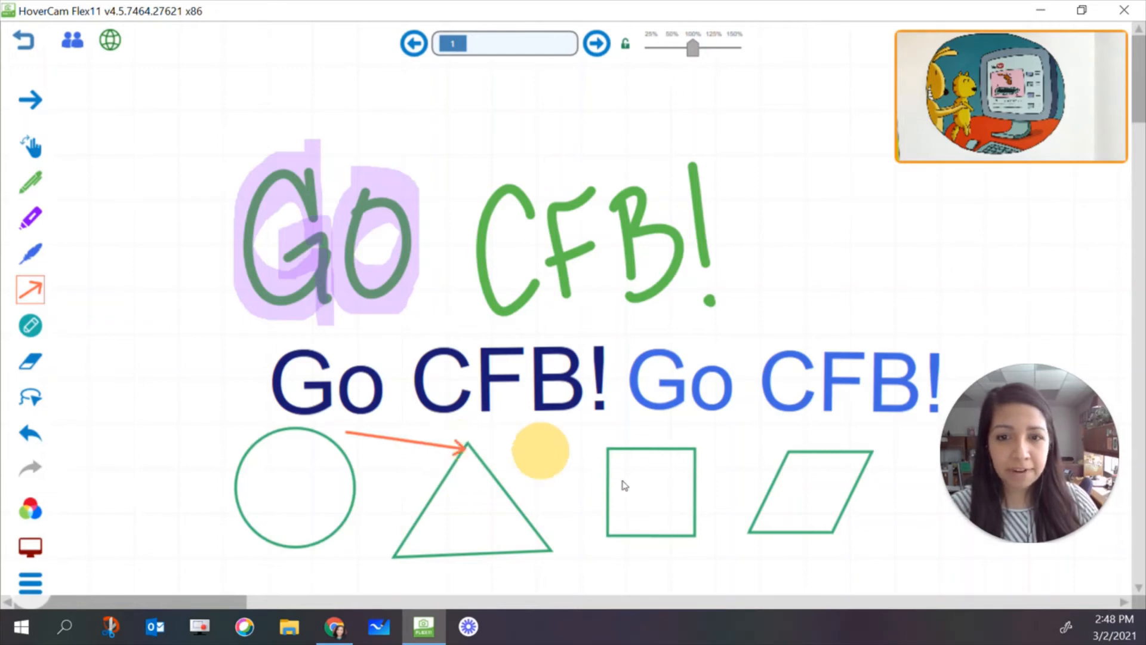
{"action": "left_click_drag", "start_coordinate": [740, 440], "coordinate": [695, 481]}
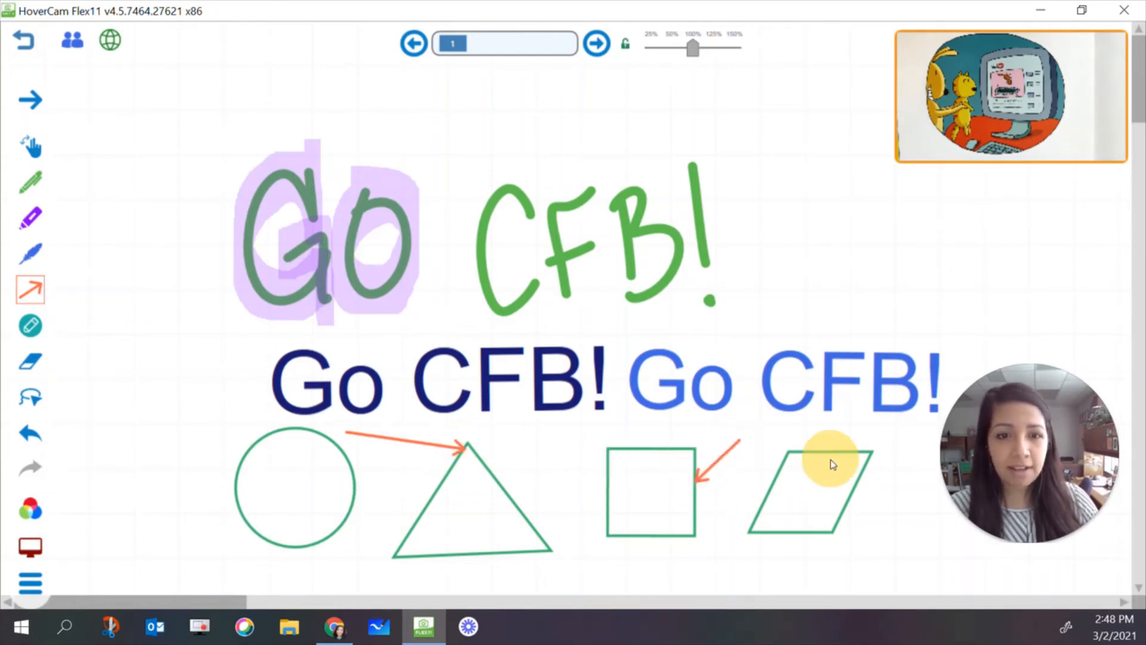
{"action": "left_click_drag", "start_coordinate": [762, 567], "coordinate": [791, 530]}
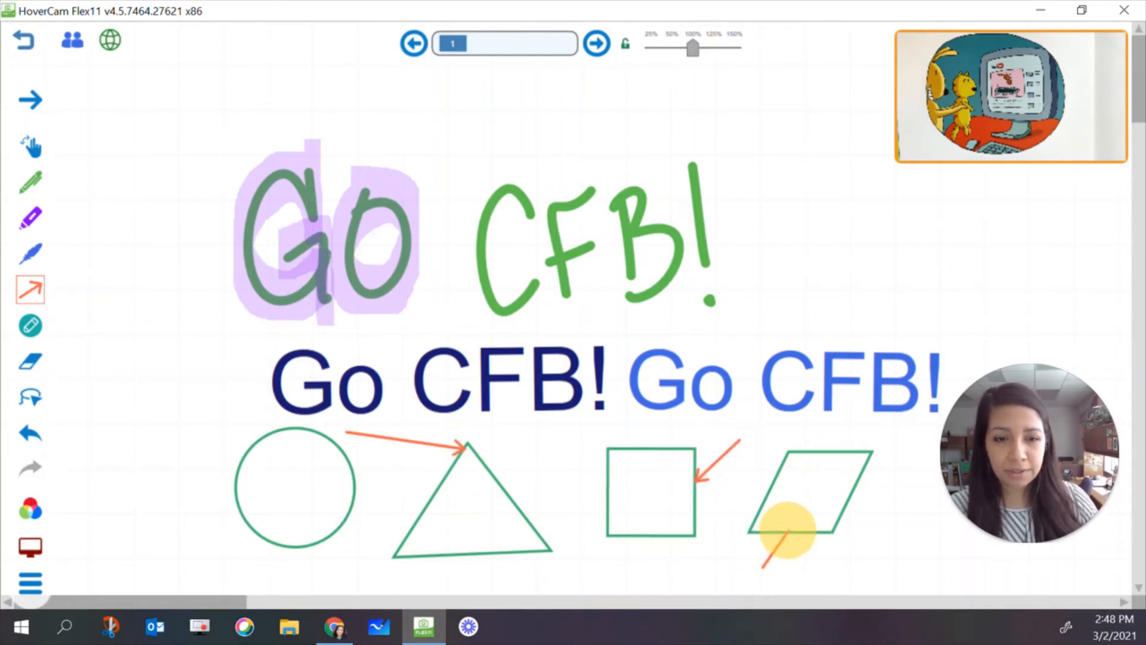
With the Clip Pad Tool, place a teal circle over the light blue "Go" and a teal square and circle right of the handwriting
{"action": "left_click", "coordinate": [29, 330]}
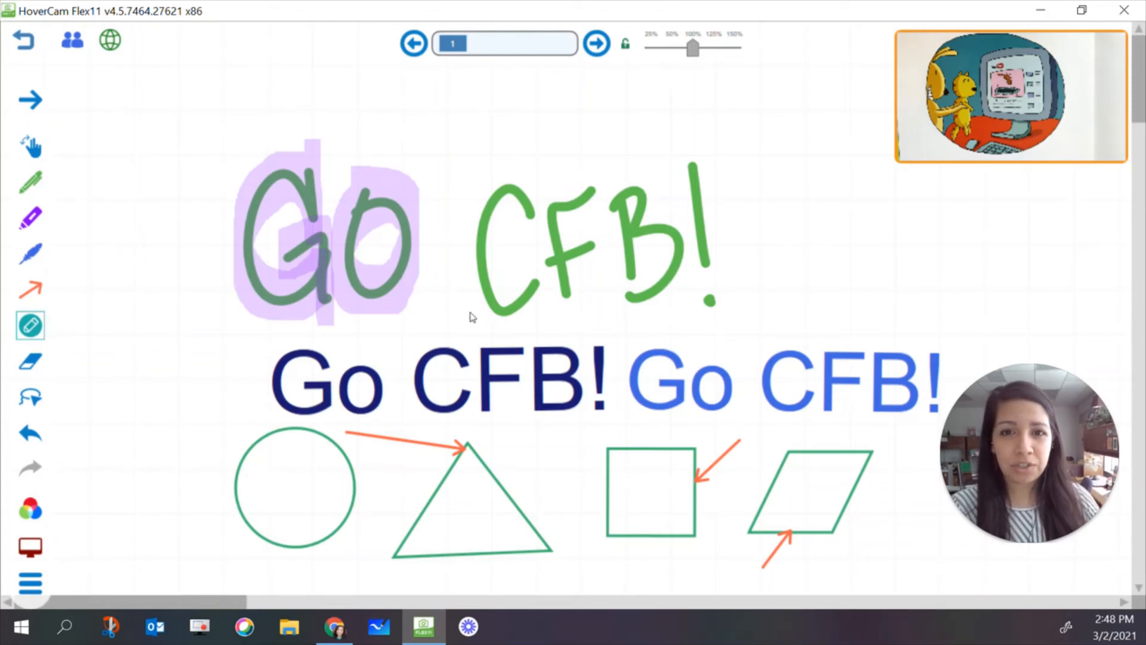
{"action": "left_click_drag", "start_coordinate": [466, 312], "coordinate": [768, 305]}
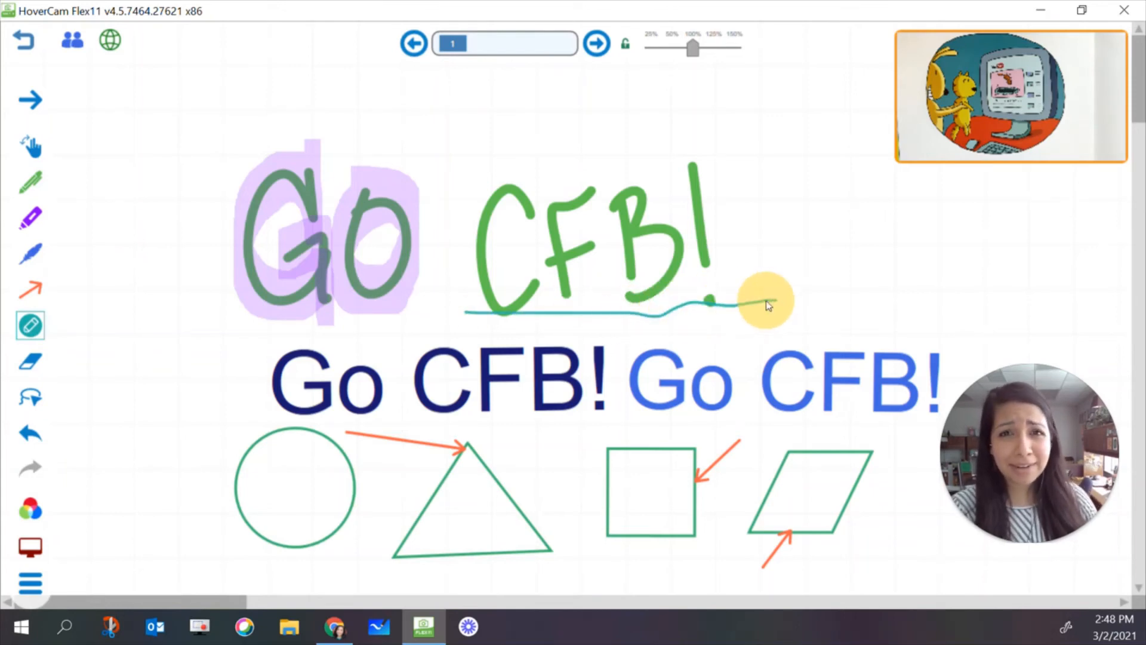
{"action": "left_click_drag", "start_coordinate": [735, 346], "coordinate": [731, 436]}
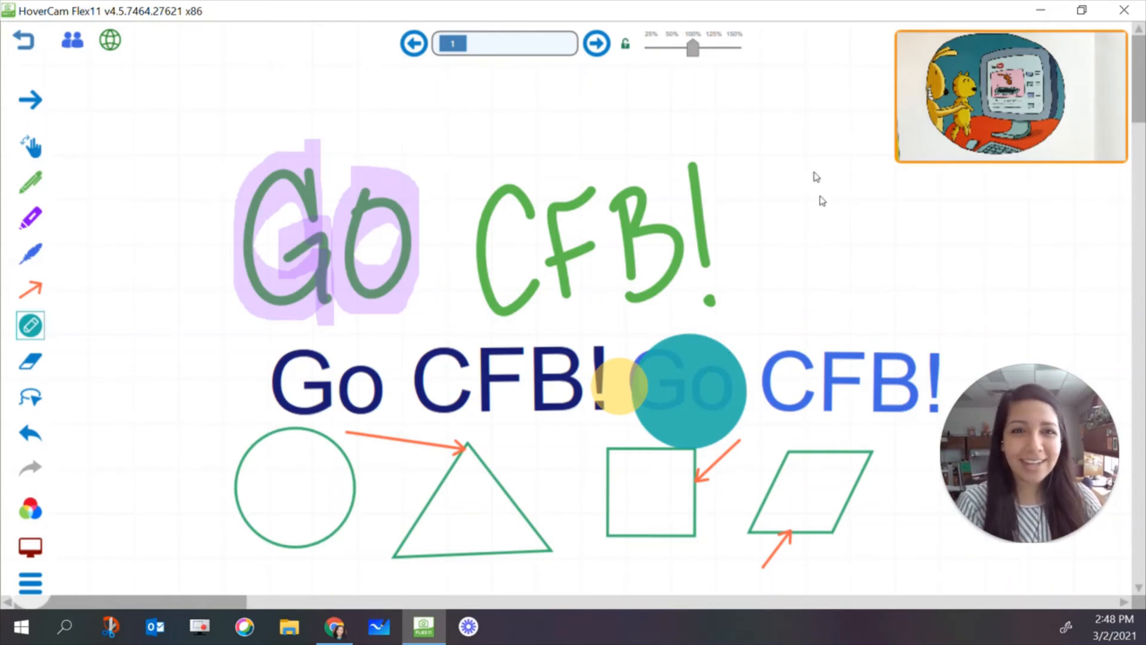
{"action": "mouse_move", "coordinate": [792, 200]}
{"action": "left_mouse_down"}
{"action": "mouse_move", "coordinate": [793, 221]}
{"action": "mouse_move", "coordinate": [883, 282]}
{"action": "mouse_move", "coordinate": [818, 196]}
{"action": "mouse_move", "coordinate": [795, 196]}
{"action": "left_mouse_up"}
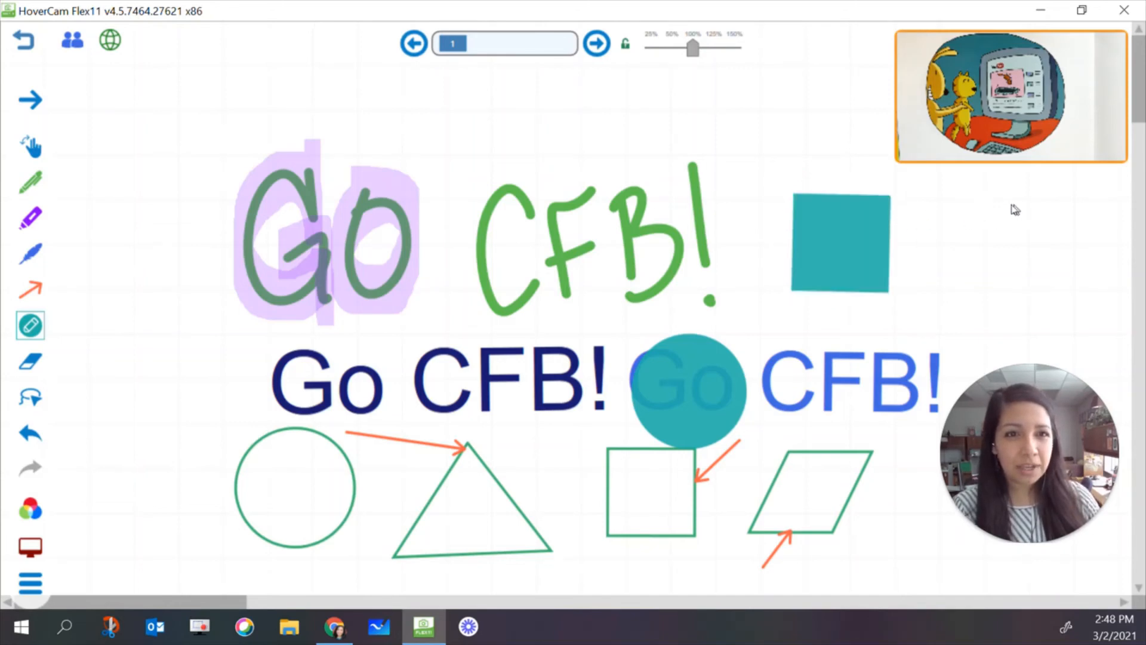
{"action": "mouse_move", "coordinate": [1009, 208]}
{"action": "left_mouse_down"}
{"action": "mouse_move", "coordinate": [1036, 312]}
{"action": "mouse_move", "coordinate": [1015, 210]}
{"action": "mouse_move", "coordinate": [983, 205]}
{"action": "mouse_move", "coordinate": [989, 234]}
{"action": "left_mouse_up"}
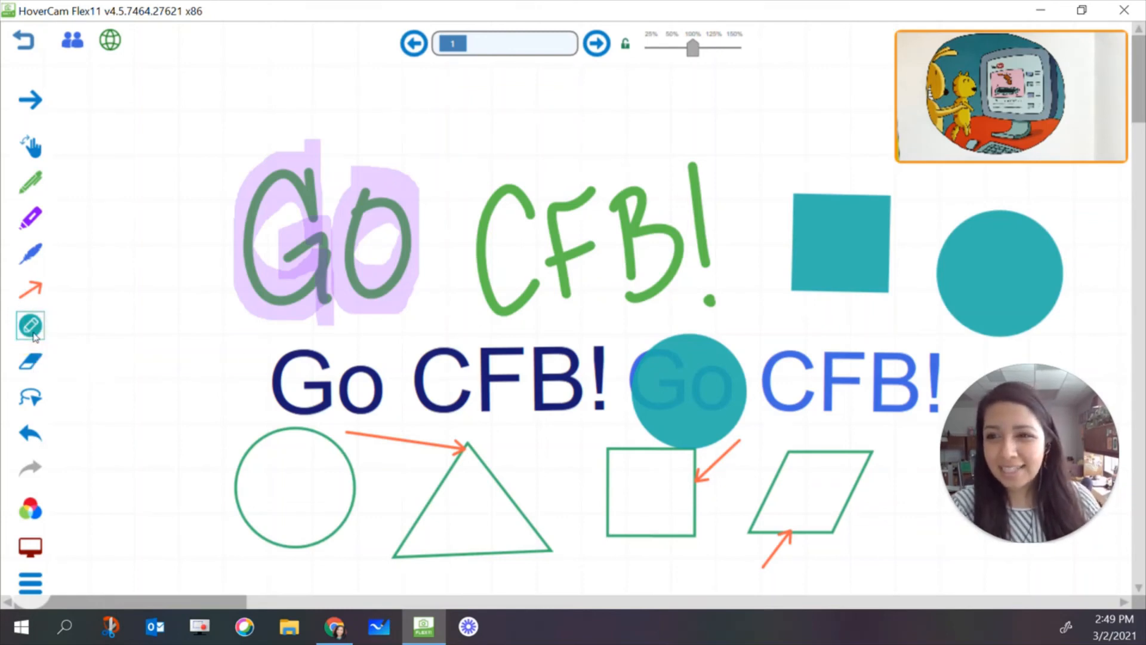
Erase the highlighted "GO", the dark blue text, the outlined circle and the triangle with its arrow, and clear the rest of the page
{"action": "left_click", "coordinate": [31, 362]}
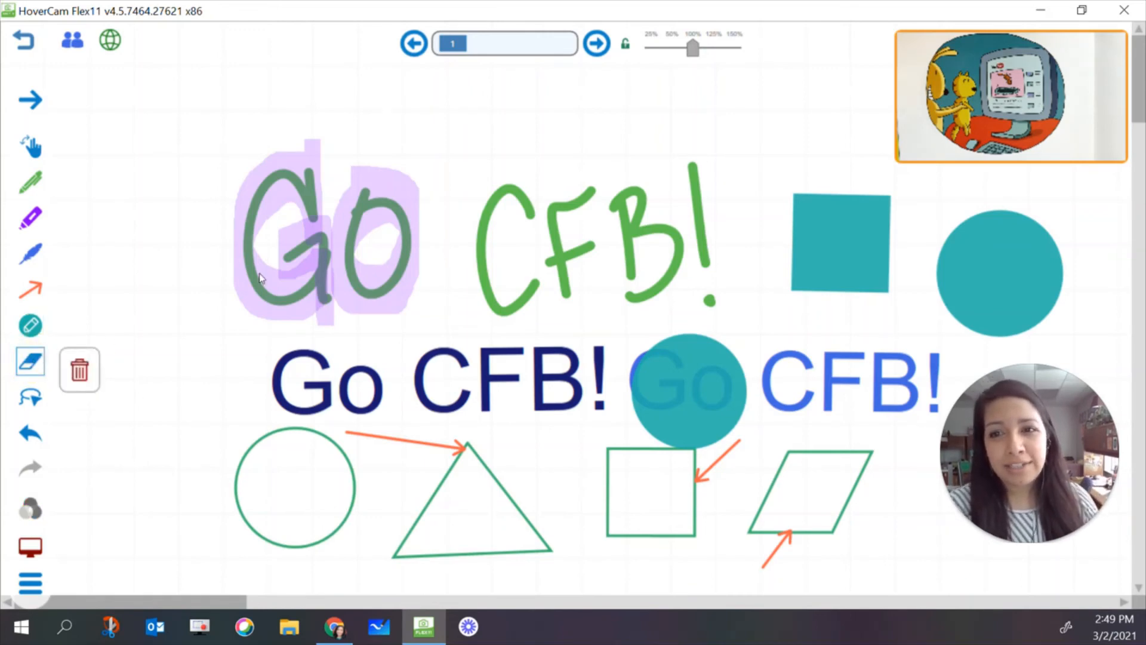
{"action": "mouse_move", "coordinate": [256, 108]}
{"action": "left_mouse_down"}
{"action": "mouse_move", "coordinate": [373, 217]}
{"action": "mouse_move", "coordinate": [302, 238]}
{"action": "mouse_move", "coordinate": [302, 345]}
{"action": "mouse_move", "coordinate": [402, 435]}
{"action": "mouse_move", "coordinate": [393, 506]}
{"action": "mouse_move", "coordinate": [312, 437]}
{"action": "left_mouse_up"}
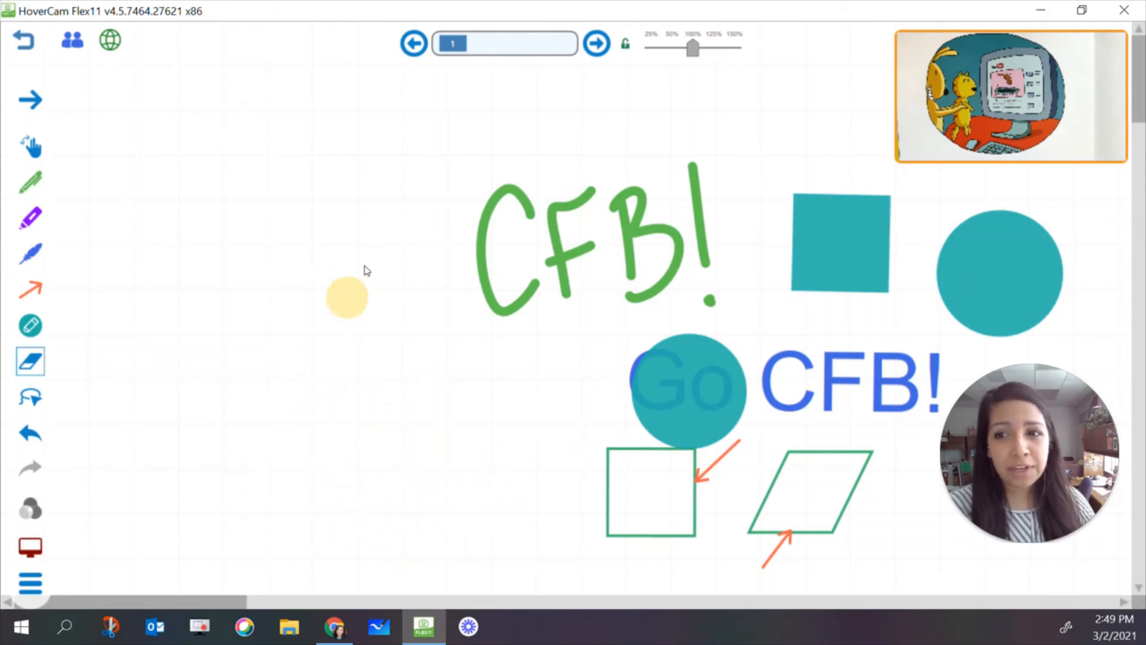
{"action": "left_click", "coordinate": [37, 363]}
{"action": "left_click", "coordinate": [84, 376]}
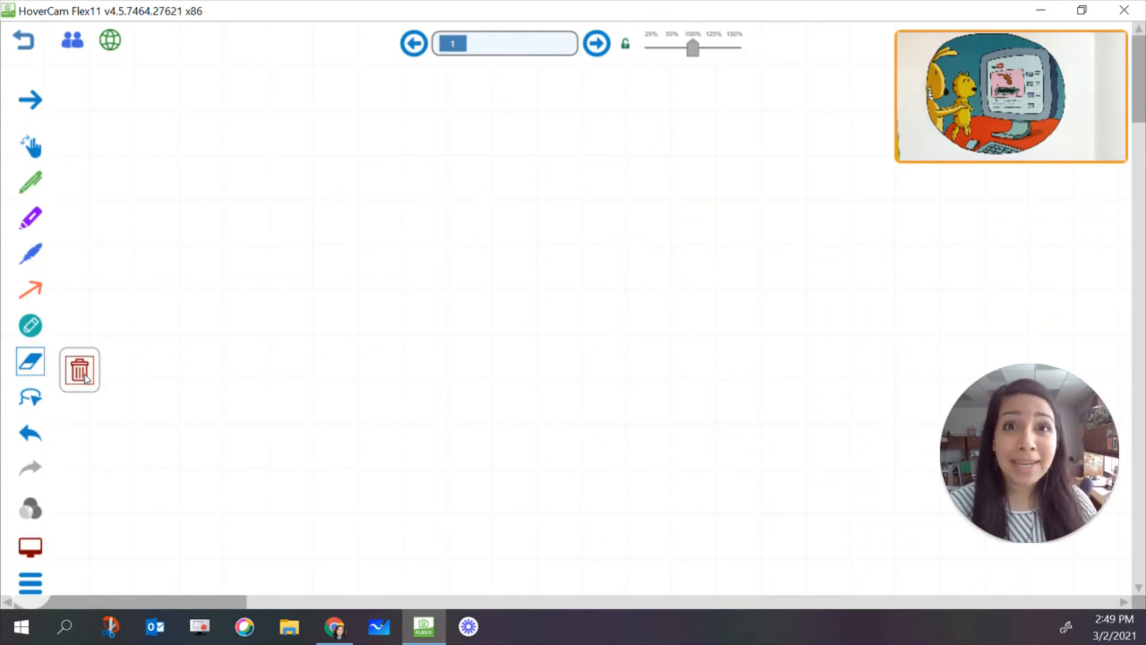
Undo the page clearing and the preceding erasure
{"action": "left_click", "coordinate": [30, 435]}
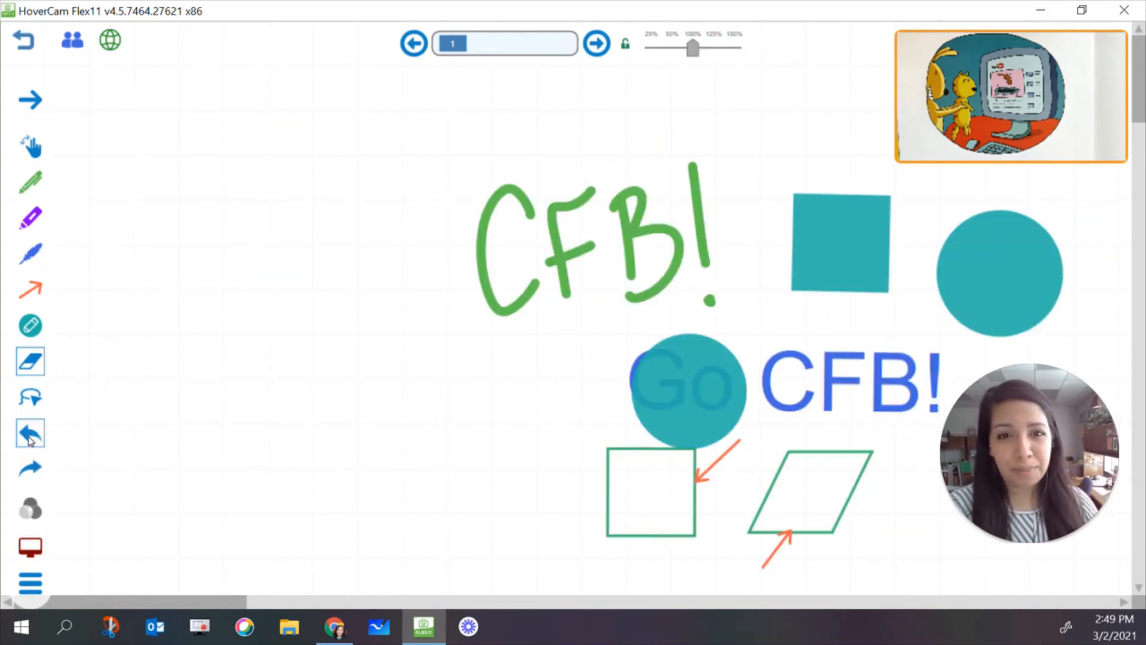
{"action": "left_click", "coordinate": [30, 436]}
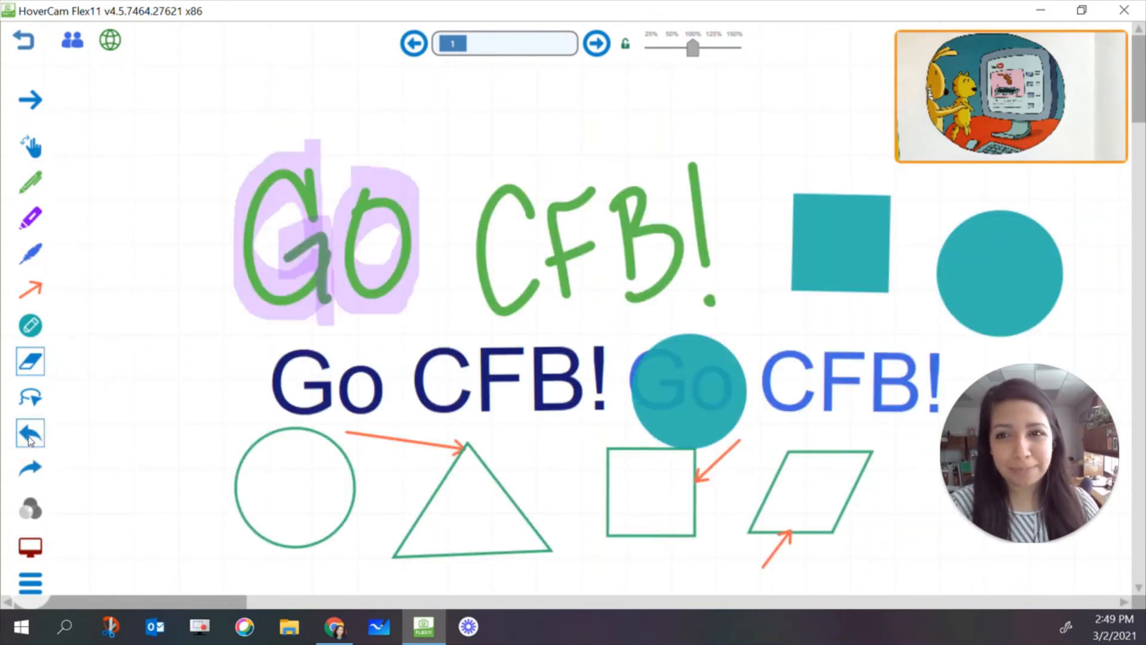
Lasso the dark blue text, the four outlined shapes and the arrows together, and move them slightly up and to the left
{"action": "left_click", "coordinate": [30, 405]}
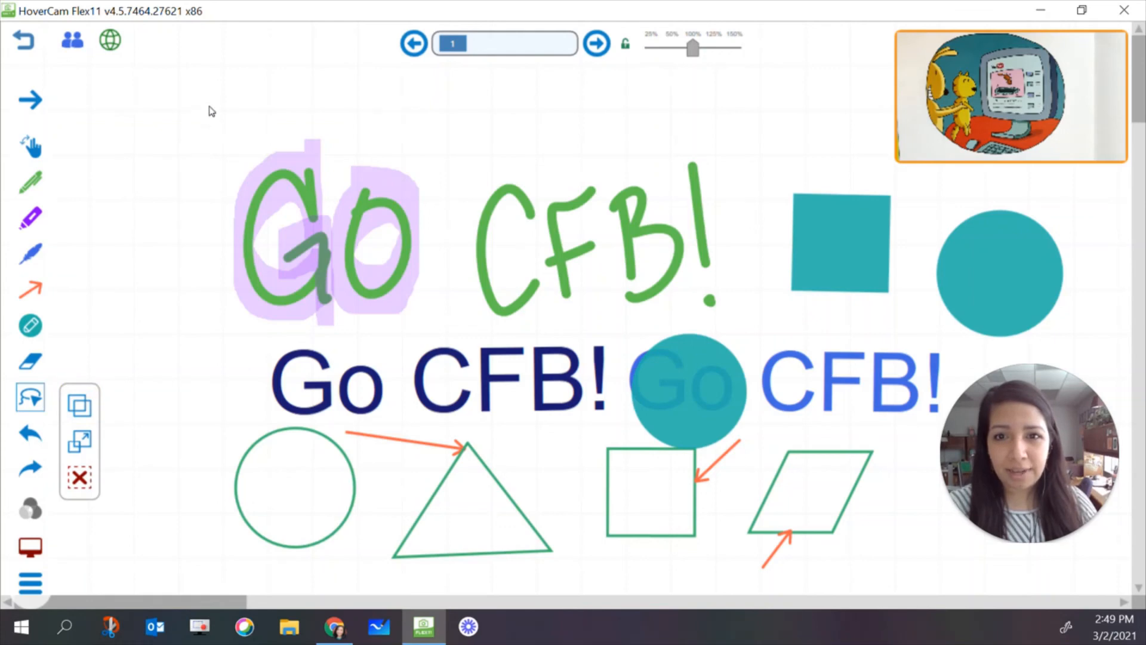
{"action": "mouse_move", "coordinate": [200, 444]}
{"action": "left_mouse_down"}
{"action": "mouse_move", "coordinate": [384, 530]}
{"action": "mouse_move", "coordinate": [647, 553]}
{"action": "mouse_move", "coordinate": [775, 547]}
{"action": "mouse_move", "coordinate": [838, 512]}
{"action": "mouse_move", "coordinate": [734, 466]}
{"action": "mouse_move", "coordinate": [647, 463]}
{"action": "mouse_move", "coordinate": [494, 427]}
{"action": "mouse_move", "coordinate": [202, 442]}
{"action": "mouse_move", "coordinate": [207, 455]}
{"action": "left_mouse_up"}
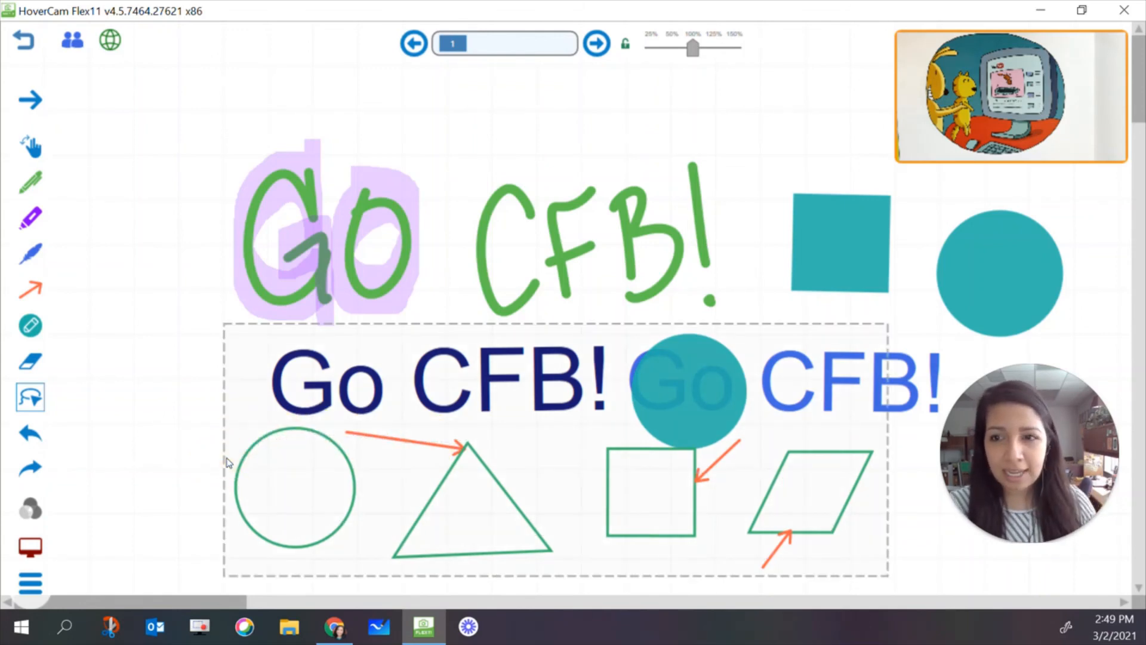
{"action": "mouse_move", "coordinate": [482, 493]}
{"action": "left_mouse_down"}
{"action": "mouse_move", "coordinate": [401, 395]}
{"action": "mouse_move", "coordinate": [494, 225]}
{"action": "mouse_move", "coordinate": [472, 493]}
{"action": "mouse_move", "coordinate": [354, 490]}
{"action": "left_mouse_up"}
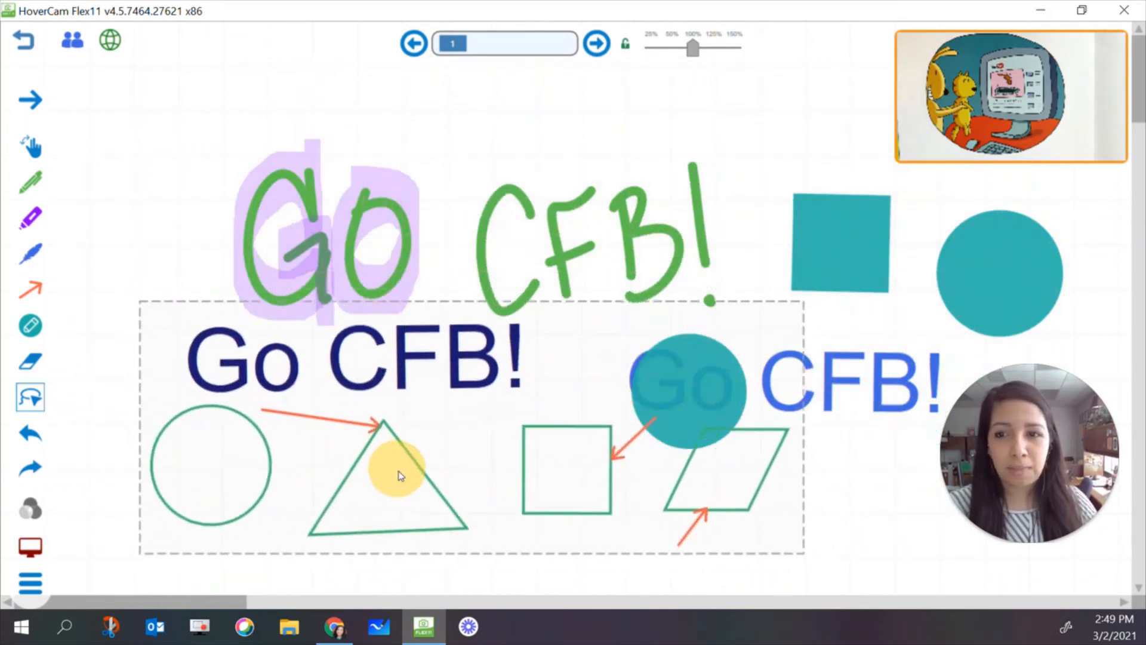
Delete the lassoed text, shapes and arrows, and undo the deletion
{"action": "left_click", "coordinate": [31, 398]}
{"action": "left_click", "coordinate": [80, 477]}
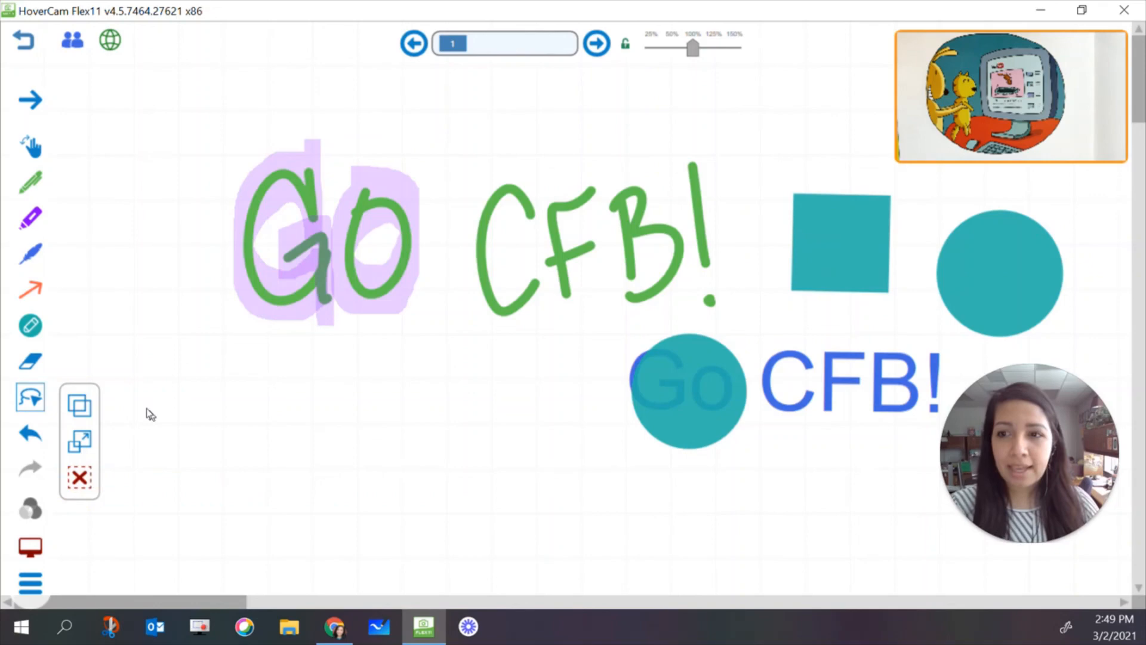
{"action": "left_click", "coordinate": [31, 434]}
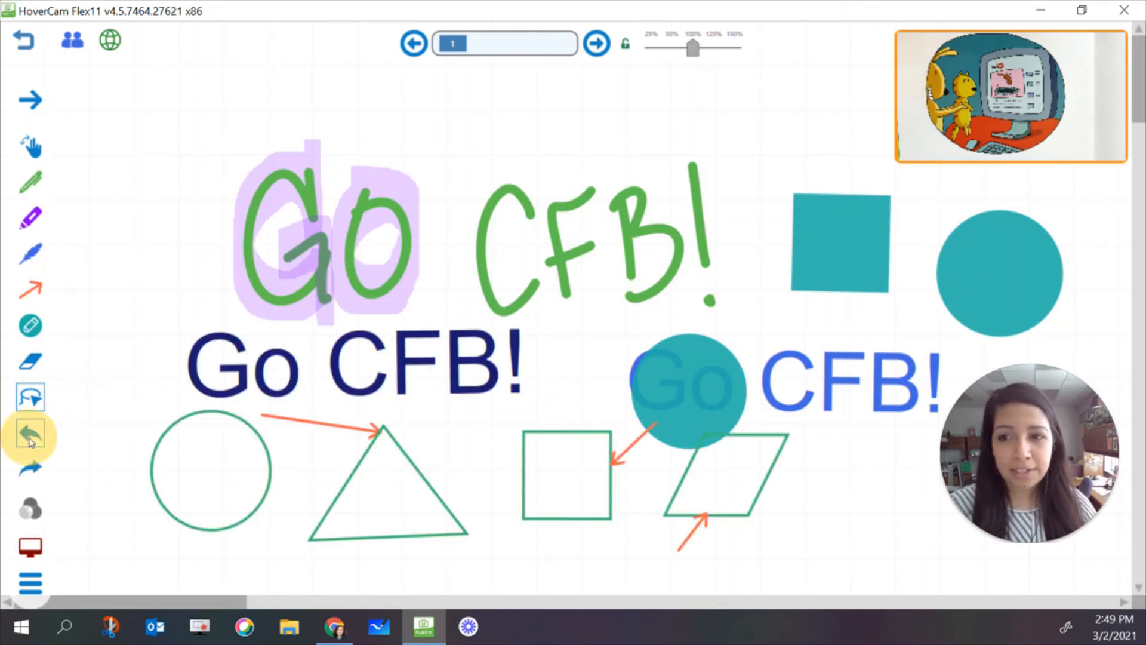
Reselect the dark blue text, outlined shapes and arrows as a group and ungroup them
{"action": "left_click", "coordinate": [31, 398]}
{"action": "mouse_move", "coordinate": [161, 338]}
{"action": "left_mouse_down"}
{"action": "mouse_move", "coordinate": [176, 464]}
{"action": "mouse_move", "coordinate": [762, 532]}
{"action": "mouse_move", "coordinate": [371, 353]}
{"action": "mouse_move", "coordinate": [173, 340]}
{"action": "mouse_move", "coordinate": [189, 377]}
{"action": "left_mouse_up"}
{"action": "left_click", "coordinate": [36, 400]}
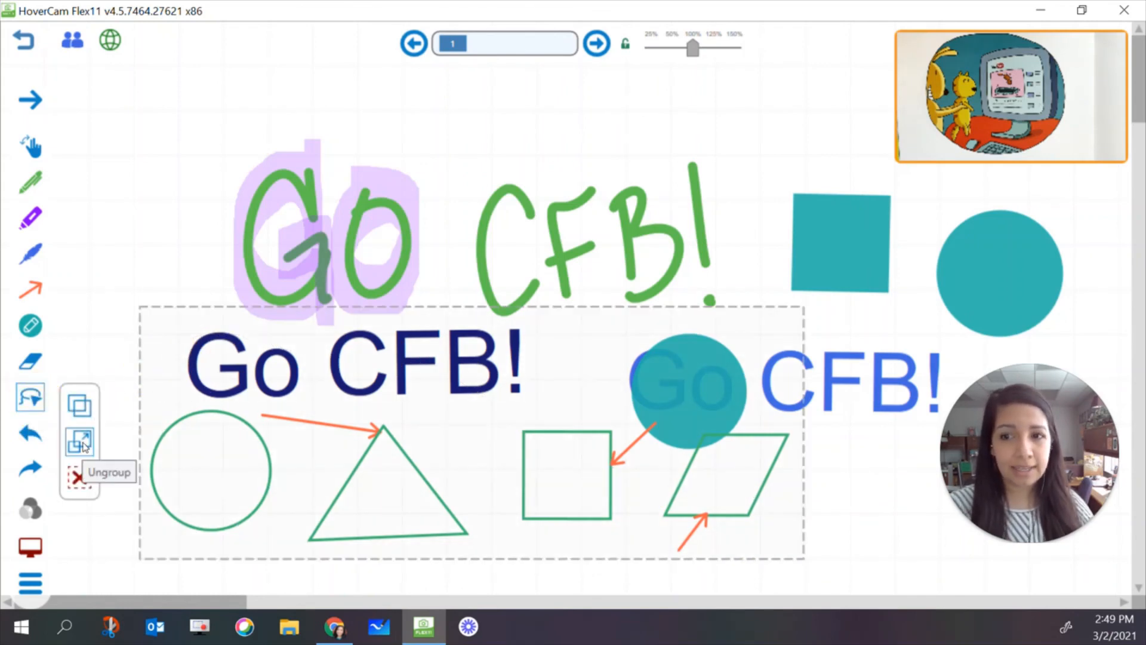
{"action": "left_click", "coordinate": [83, 446]}
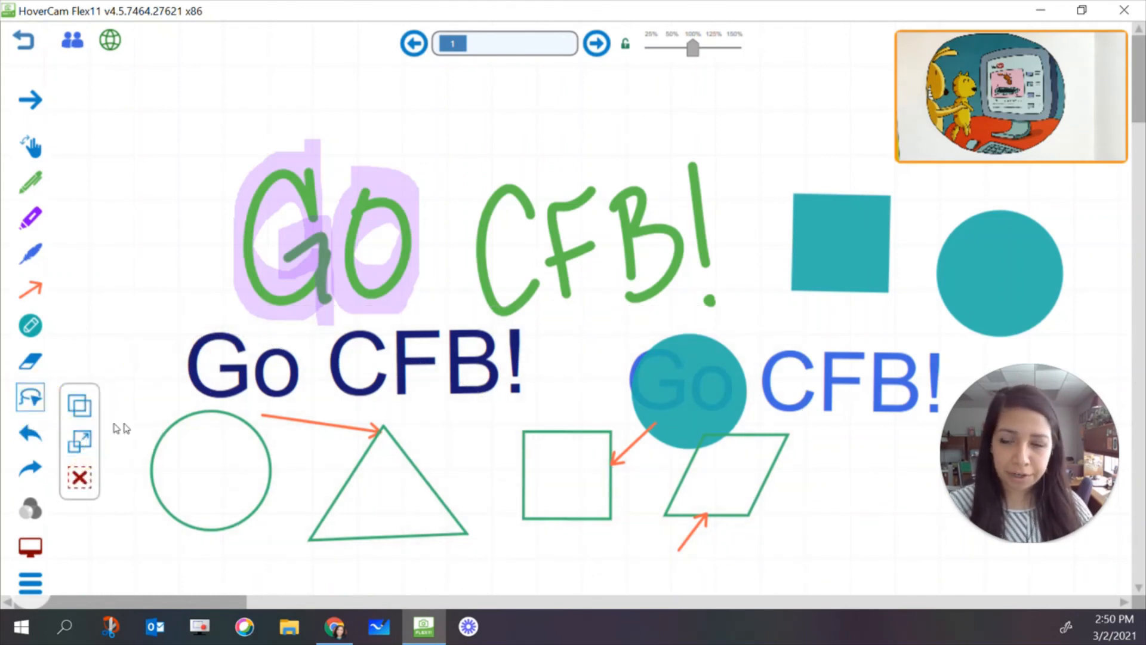